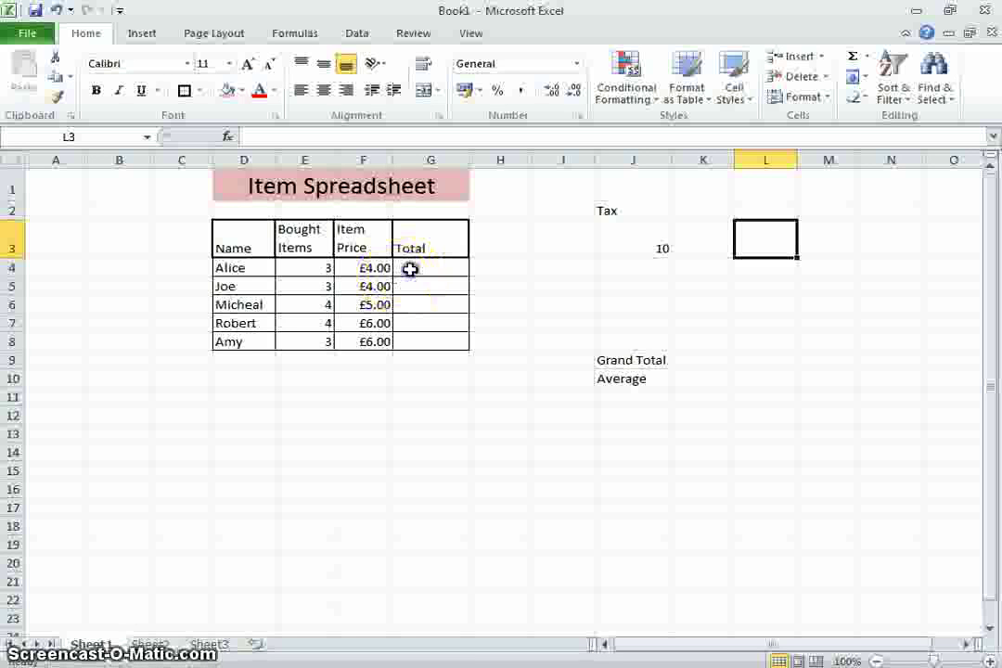
Step: Enter the fixed-number formula =3*4 in the first Total cell, G4
click(467, 270)
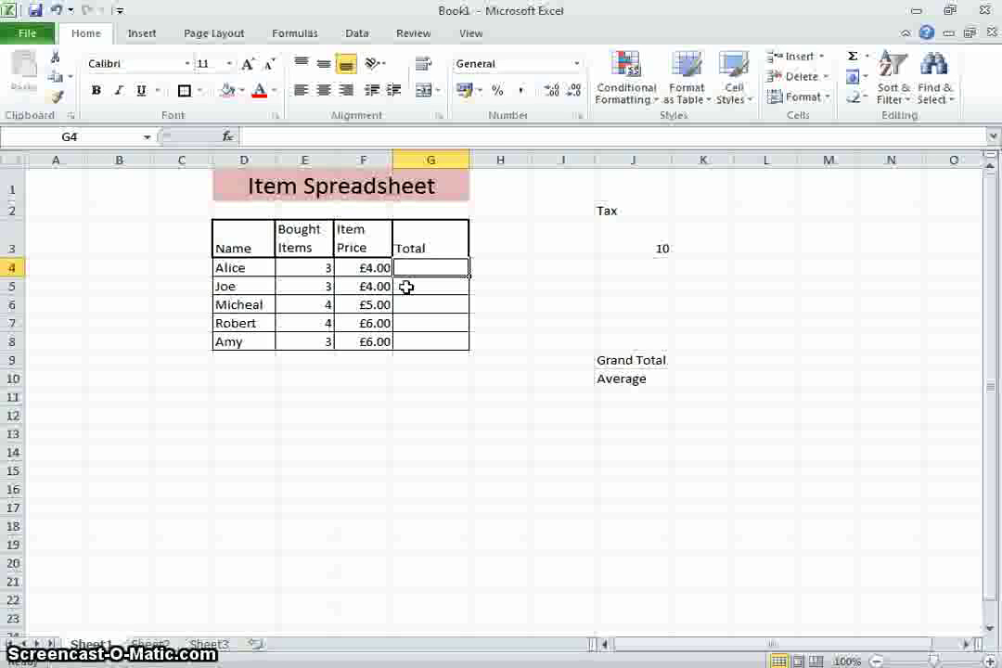
click(435, 276)
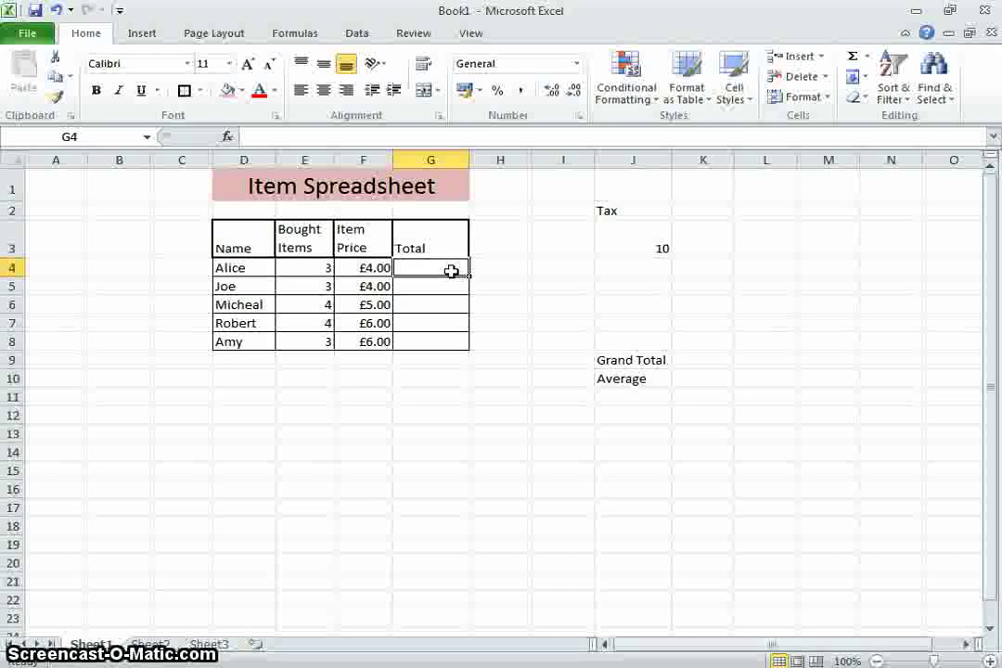
text(=)
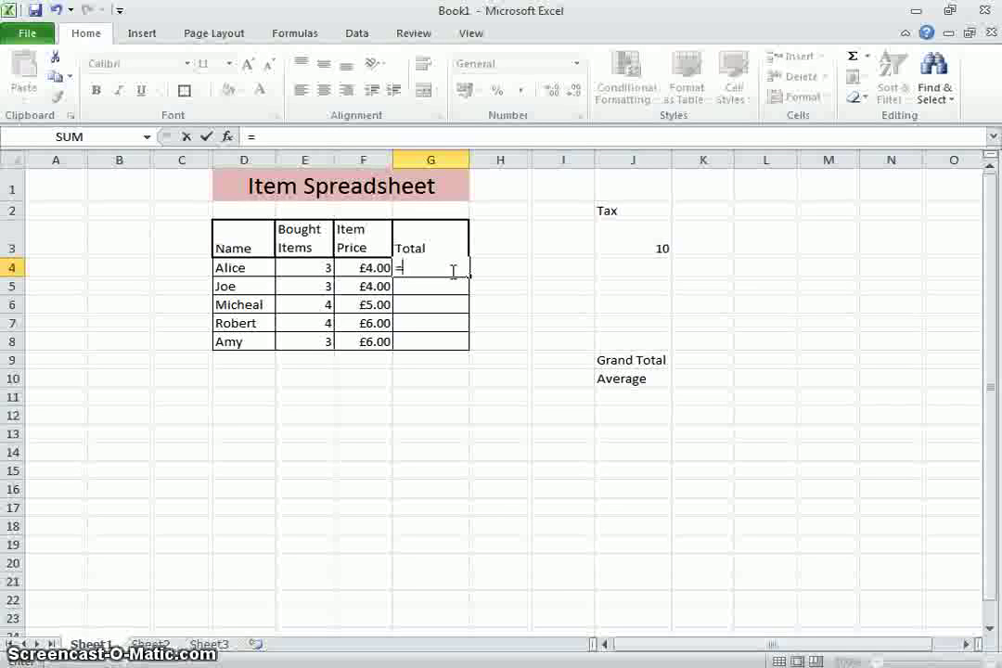
text(3)
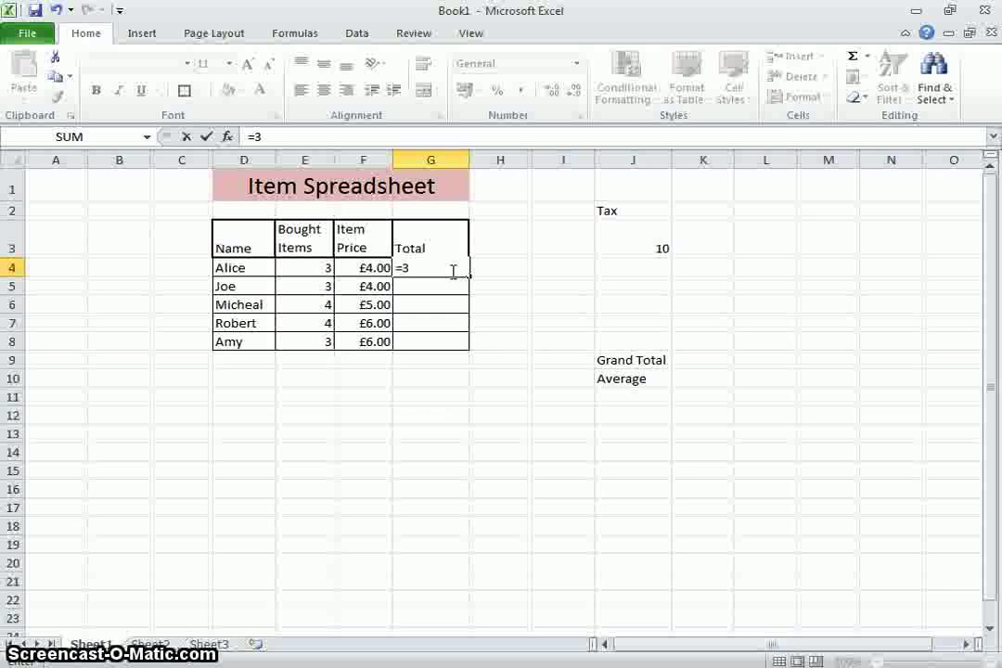
text(*4)
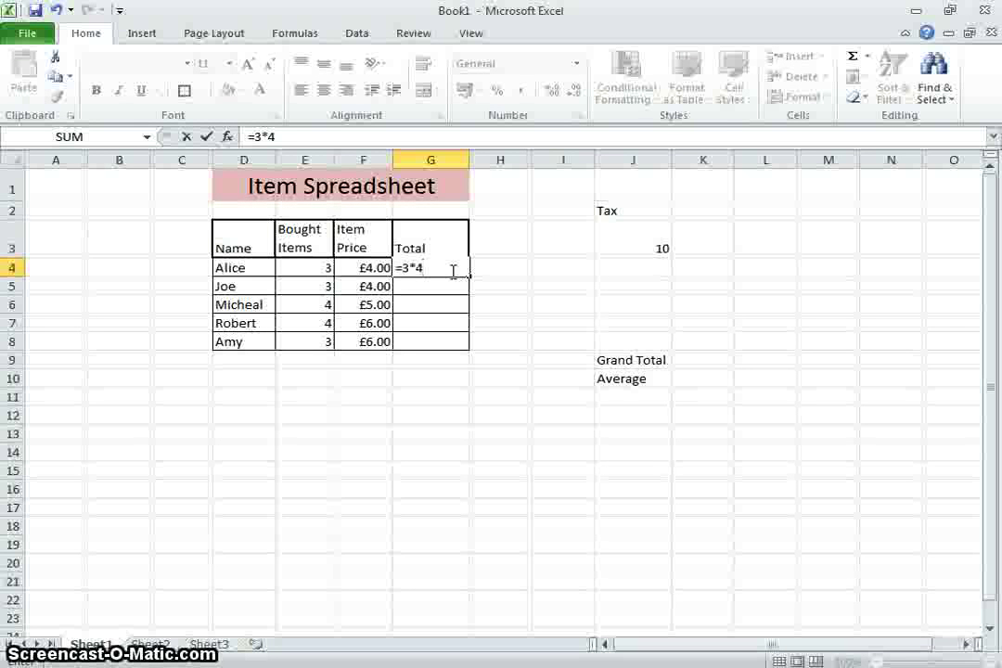
key(Return)
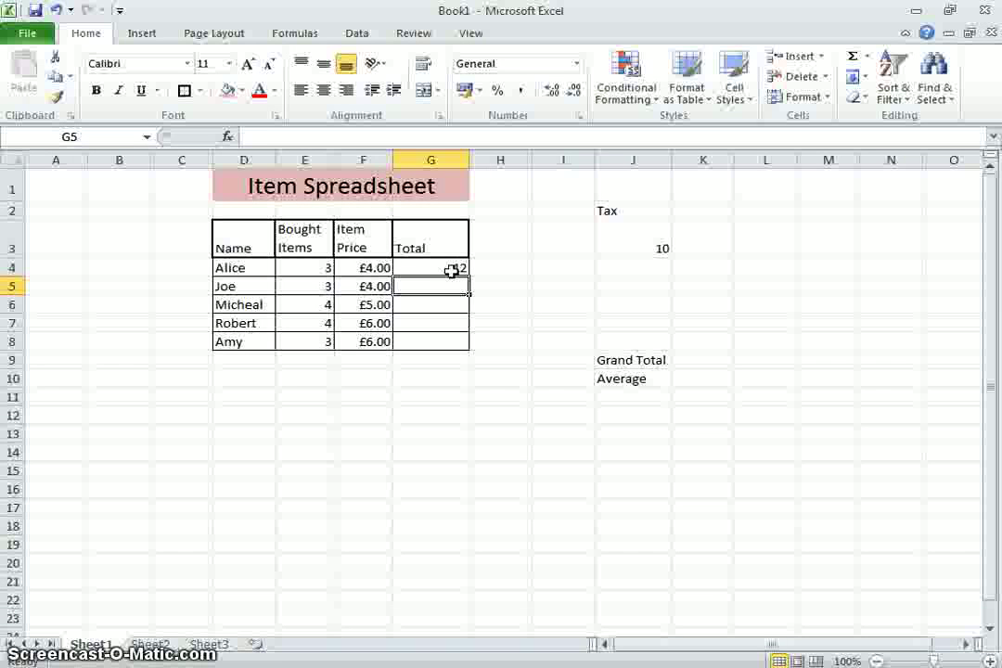
click(450, 268)
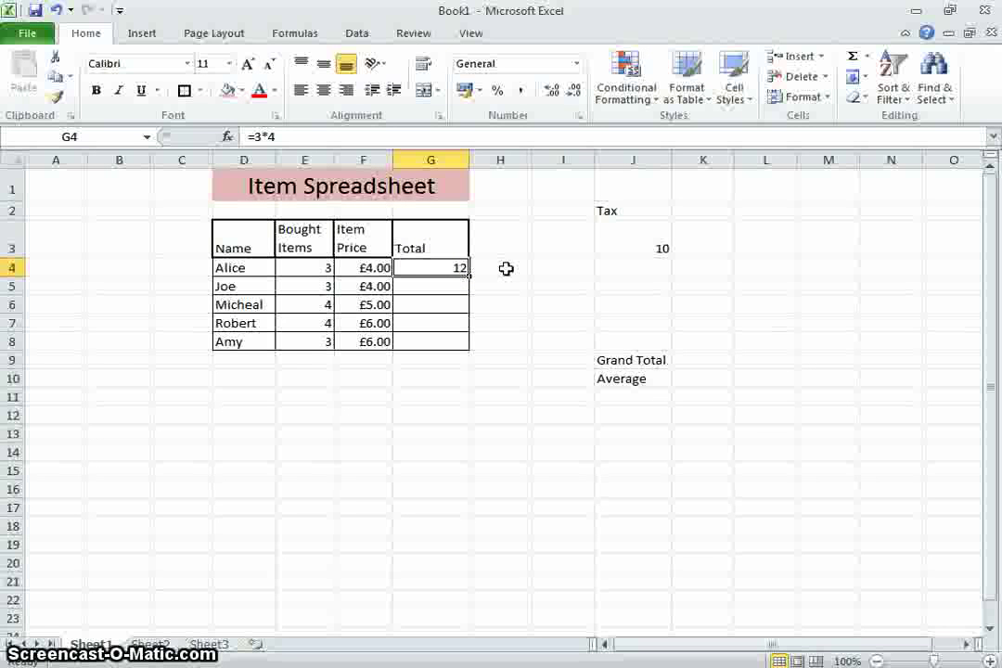
Step: Set the Bought Items value in cell E4 to 4
click(306, 267)
key(BackSpace)
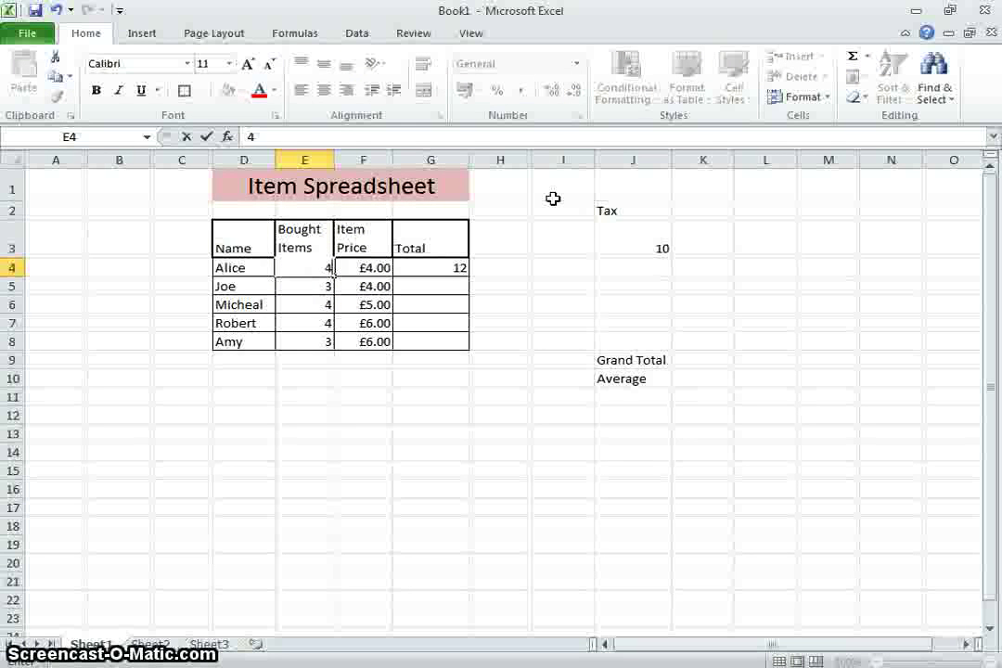
text(4)
key(Return)
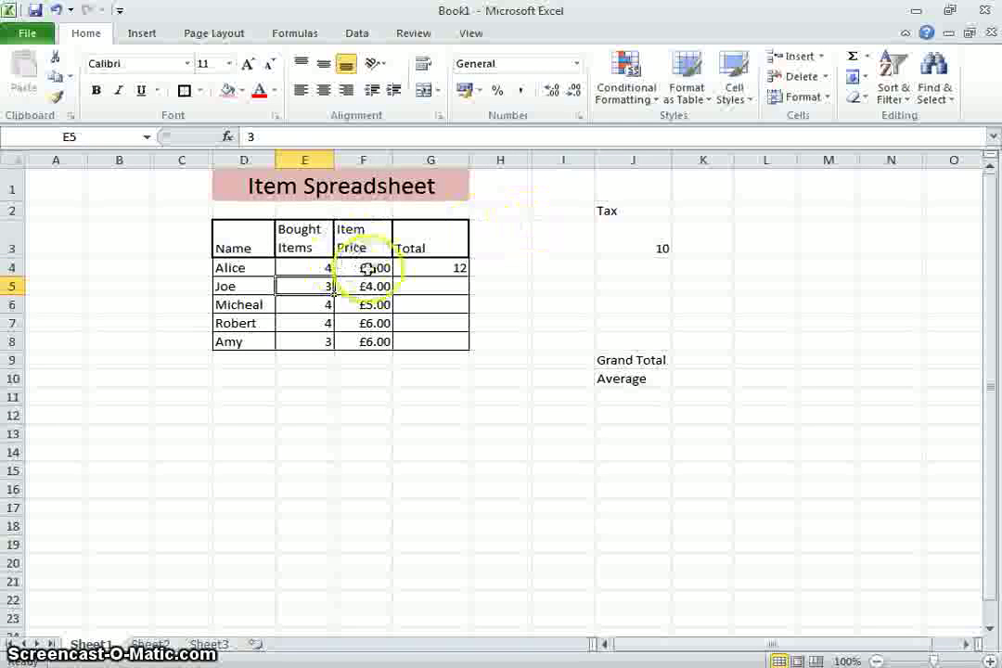
Step: Clear the fixed-number formula from Total cell G4
click(452, 267)
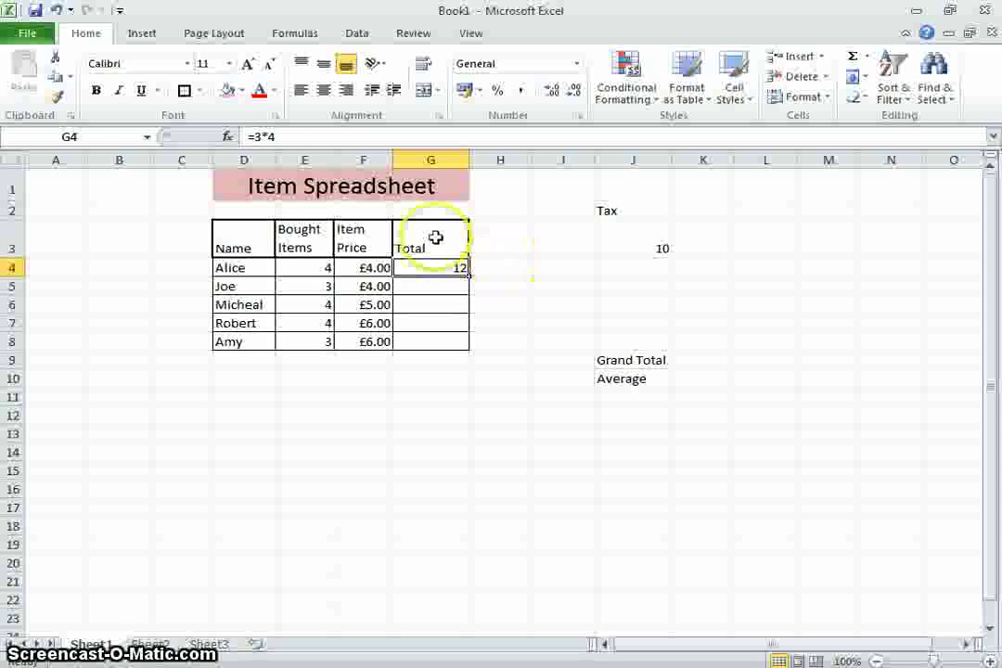
click(299, 136)
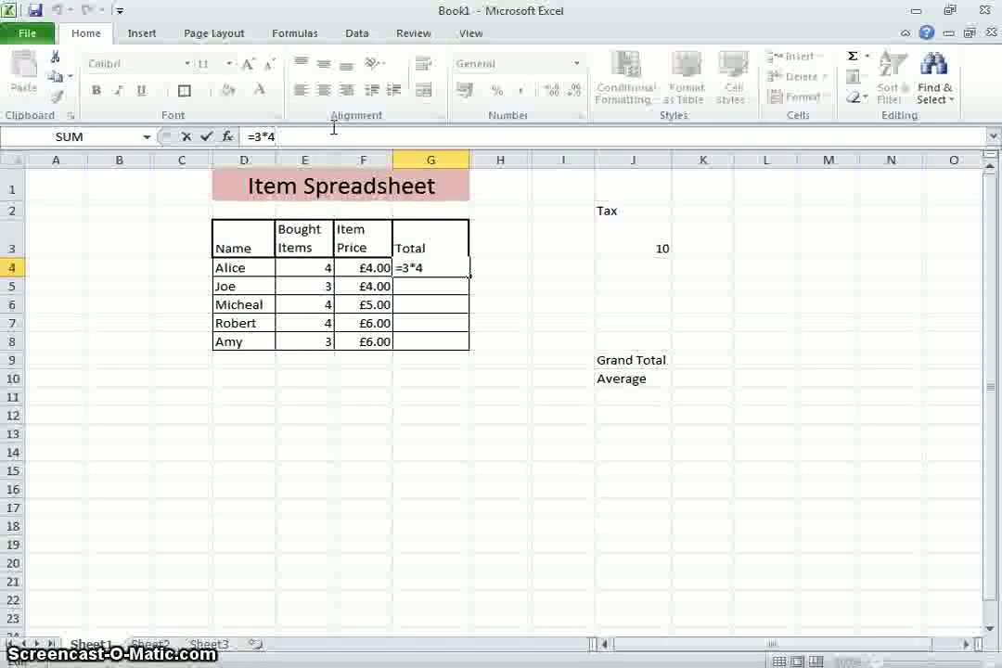
key(BackSpace)
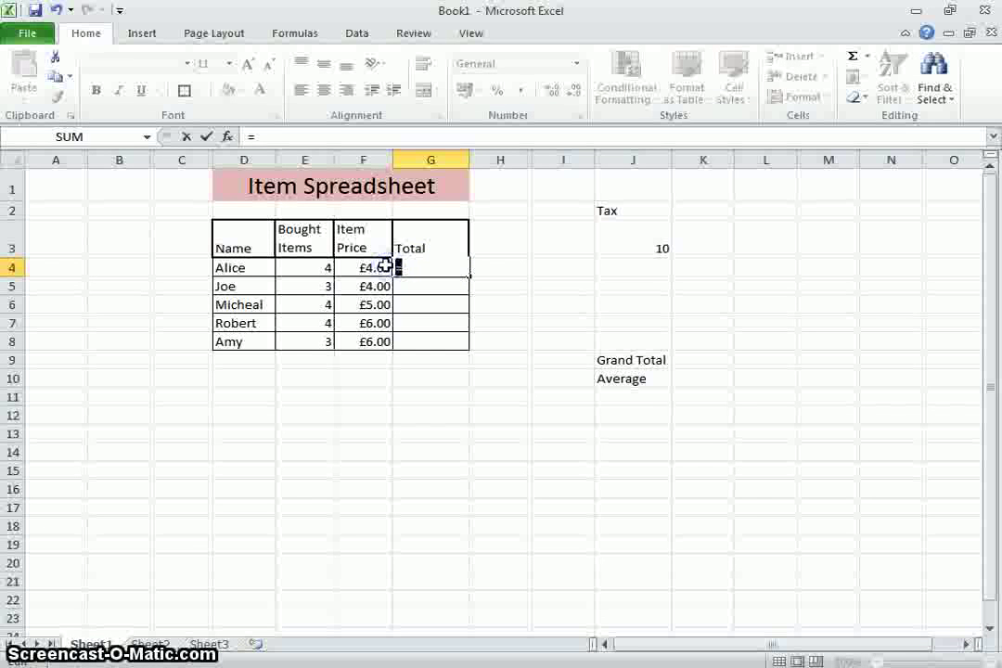
key(Escape)
click(448, 306)
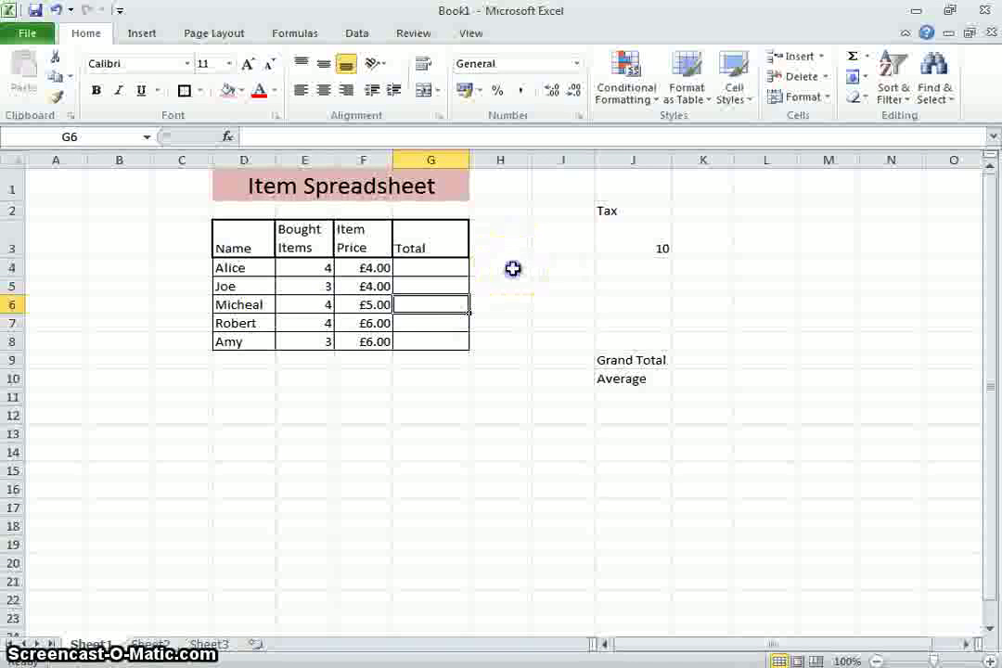
click(508, 269)
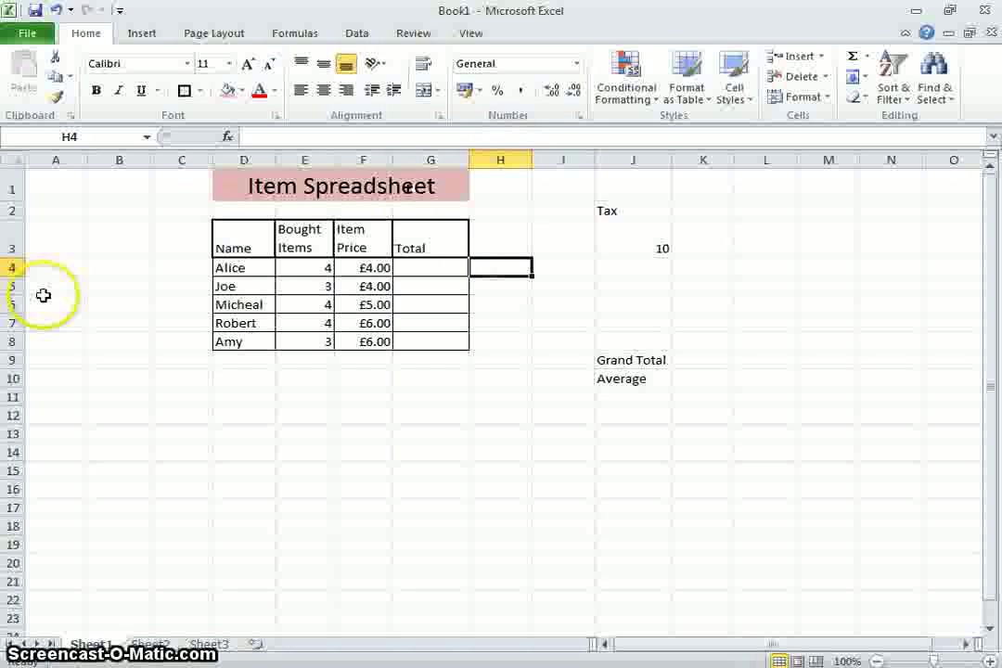
Step: Enter the formula =E4*F4 in Total cell G4 to multiply bought items by item price
click(432, 264)
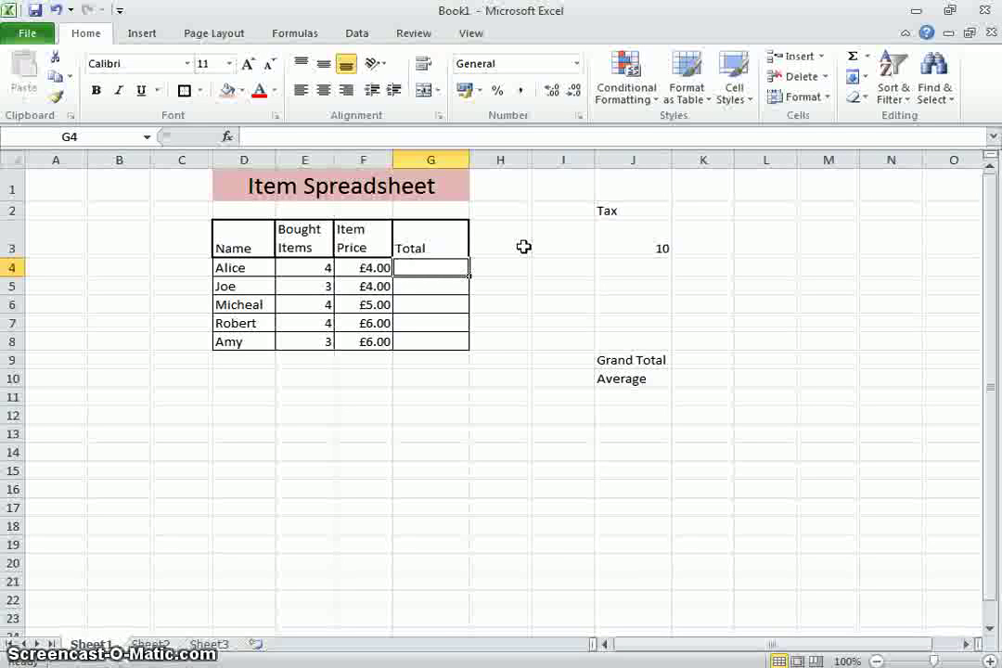
text(=)
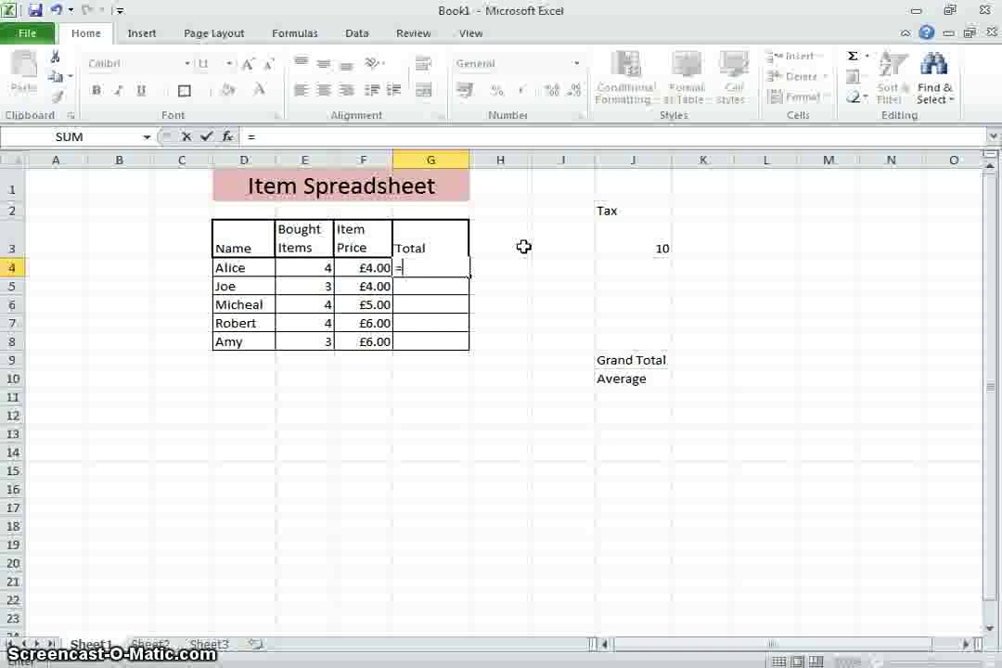
click(315, 268)
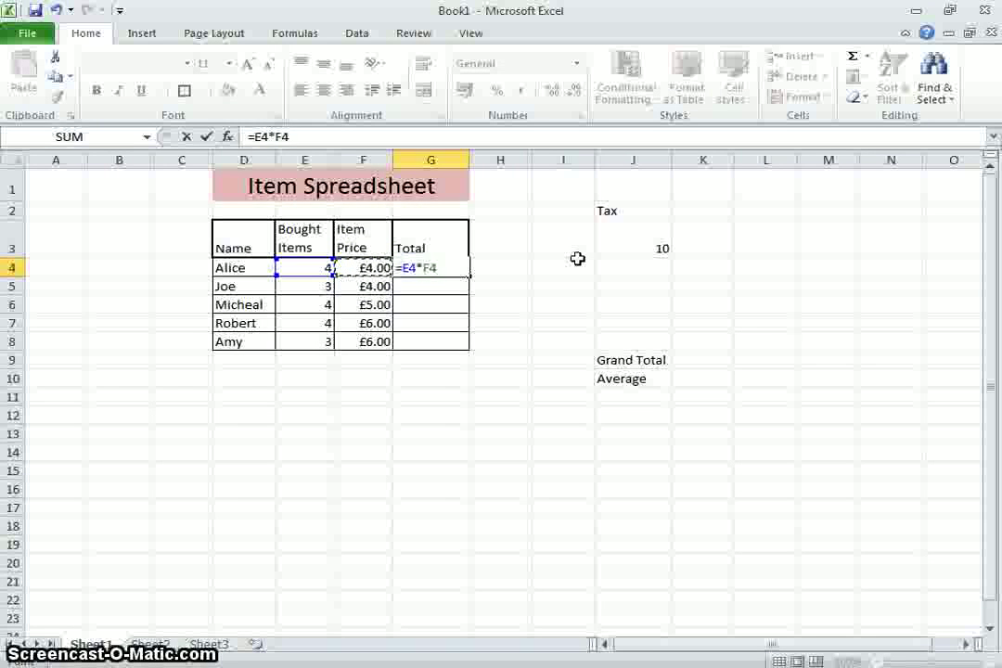
key(Return)
click(448, 269)
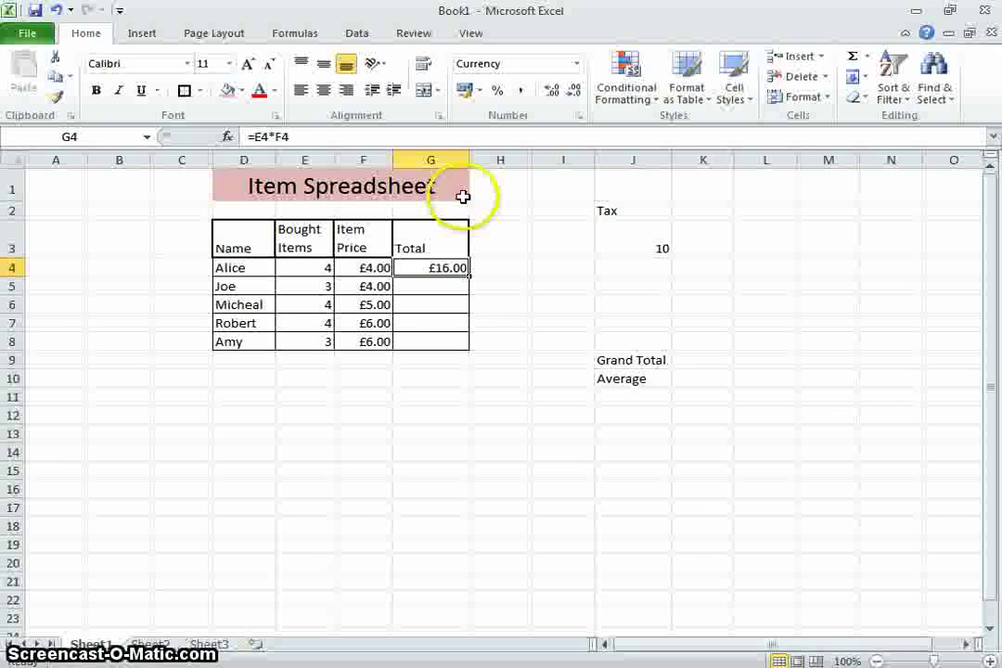
Step: Change the operator in G4's formula to division, making it =E4/F4
click(271, 136)
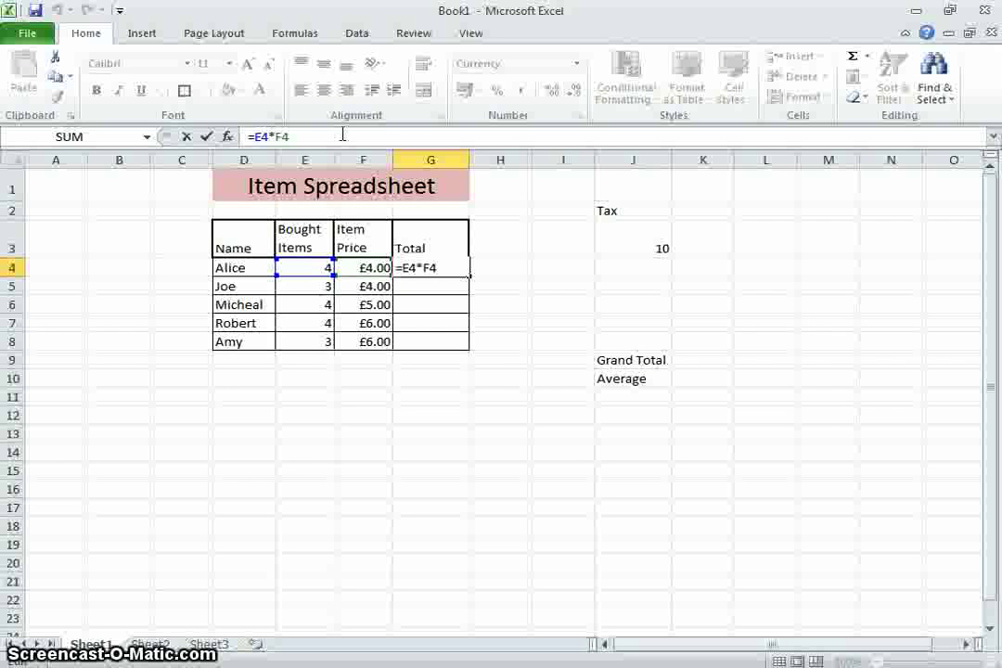
key(BackSpace)
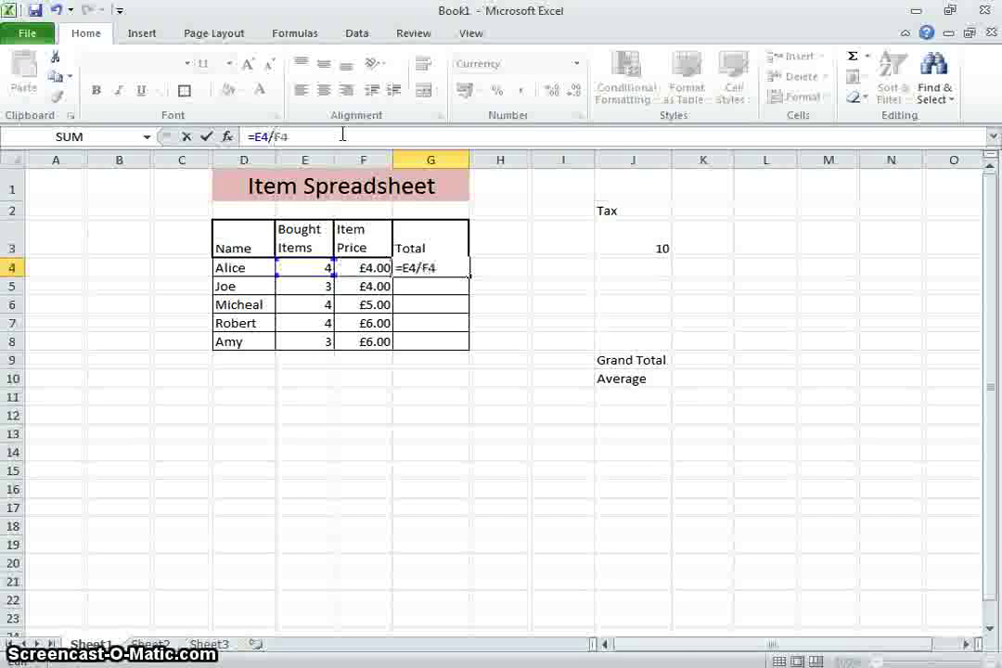
key(Return)
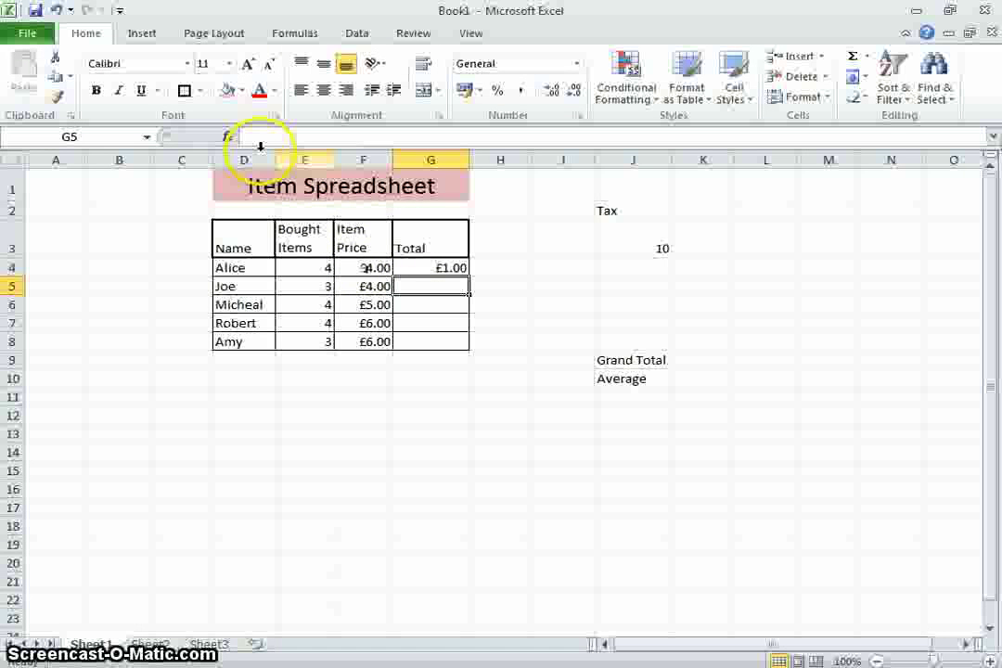
Step: Try the addition operator and the subtraction operator in G4's formula, as =E4+F4 and =E4-F4
click(438, 267)
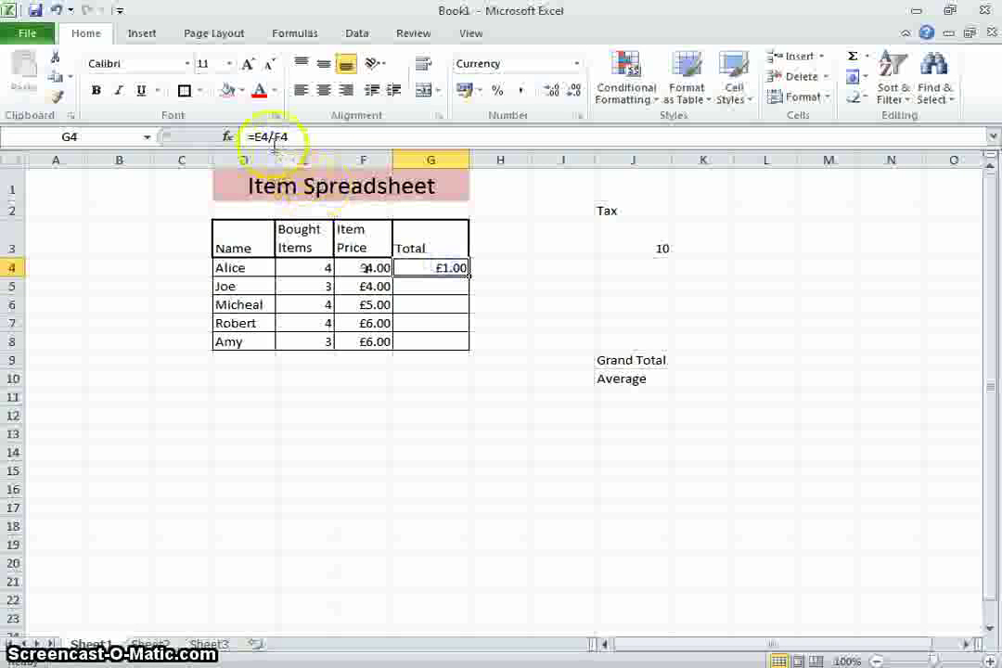
click(270, 138)
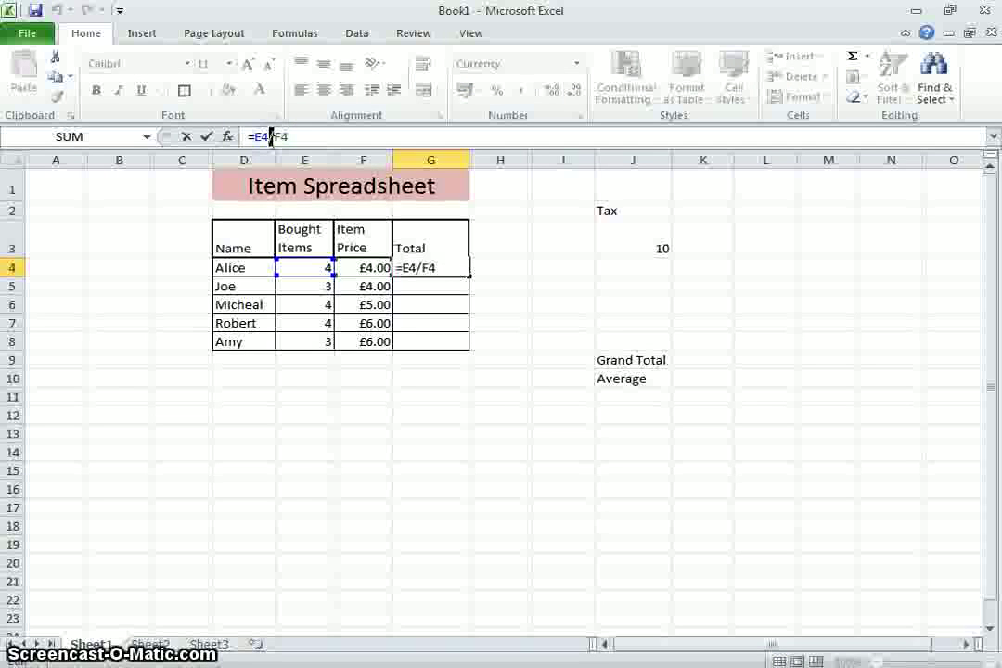
key(BackSpace)
text(+)
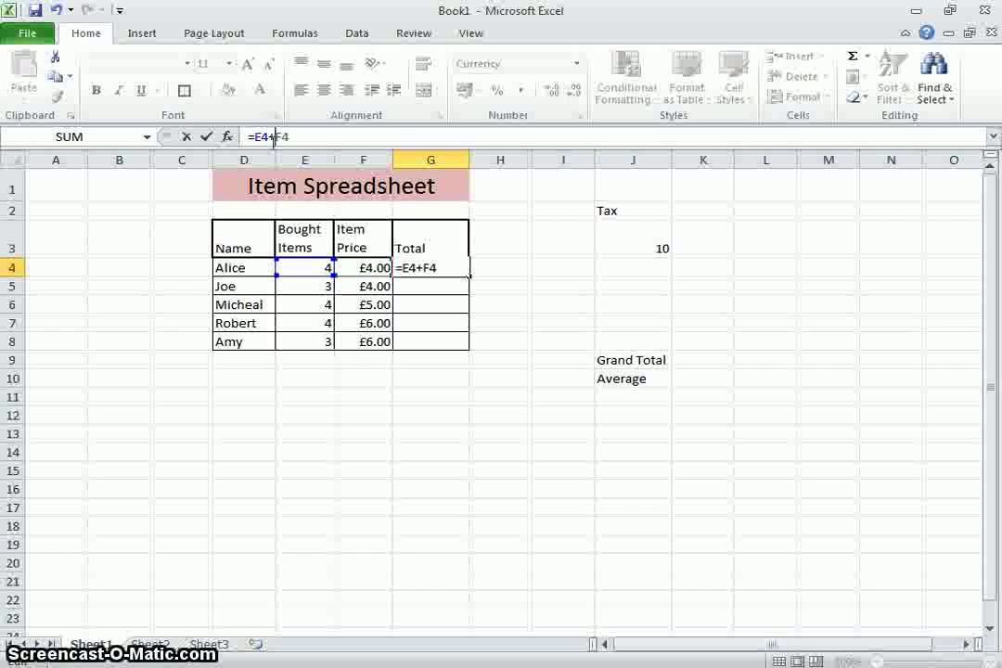
key(BackSpace)
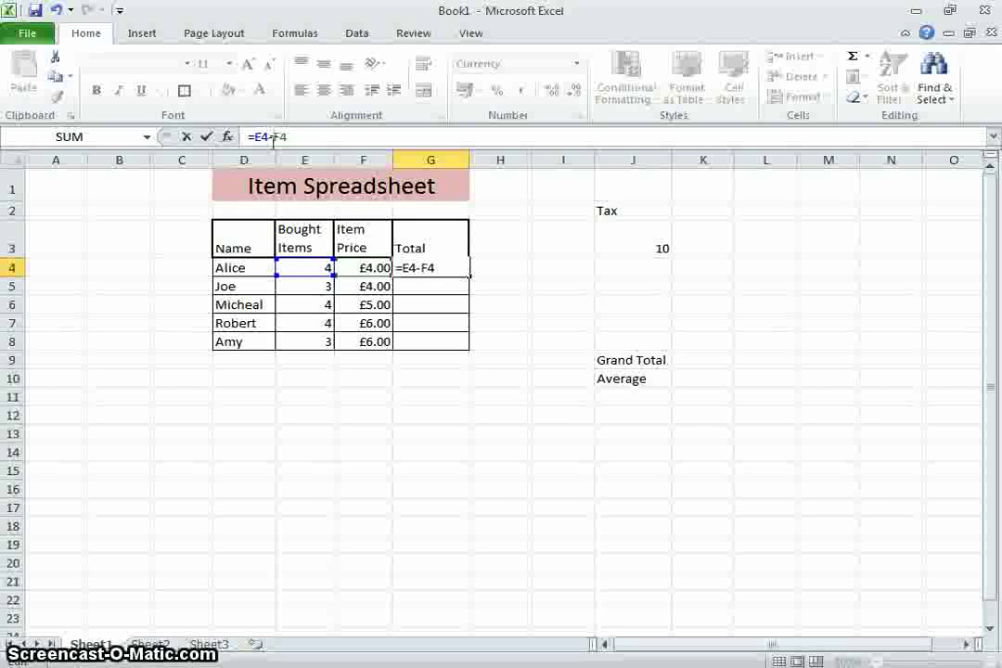
Step: Restore the multiplication operator in G4 so the formula is =E4*F4
click(301, 138)
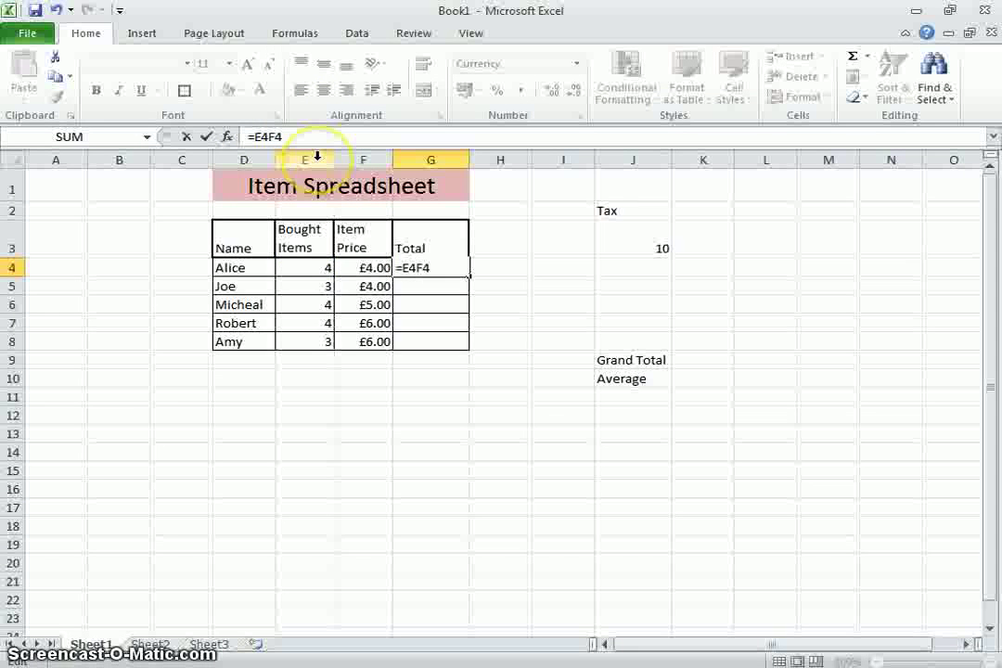
text(*)
key(Return)
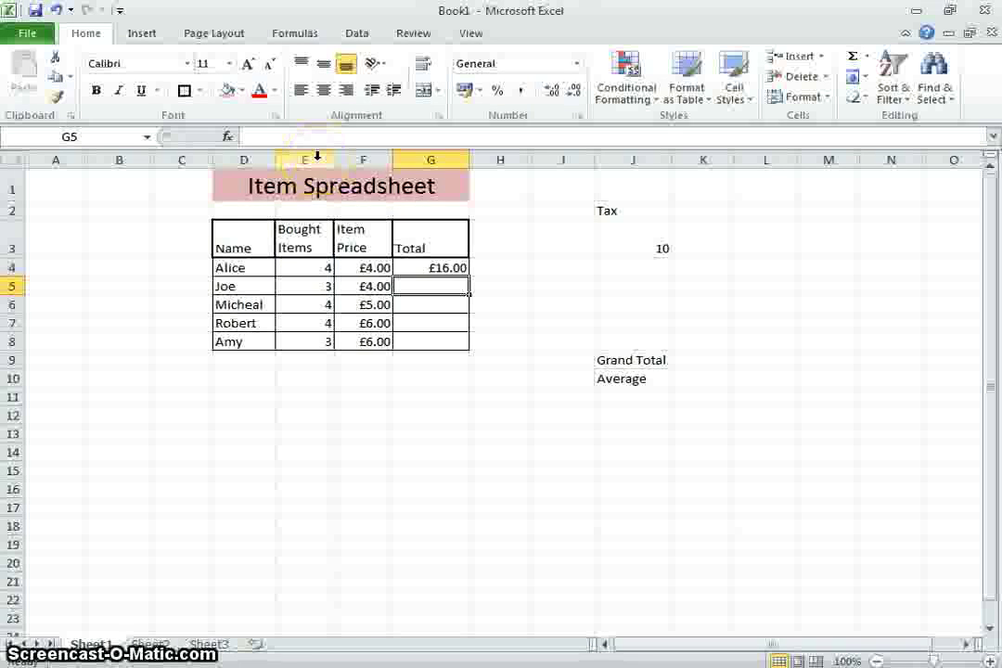
click(431, 267)
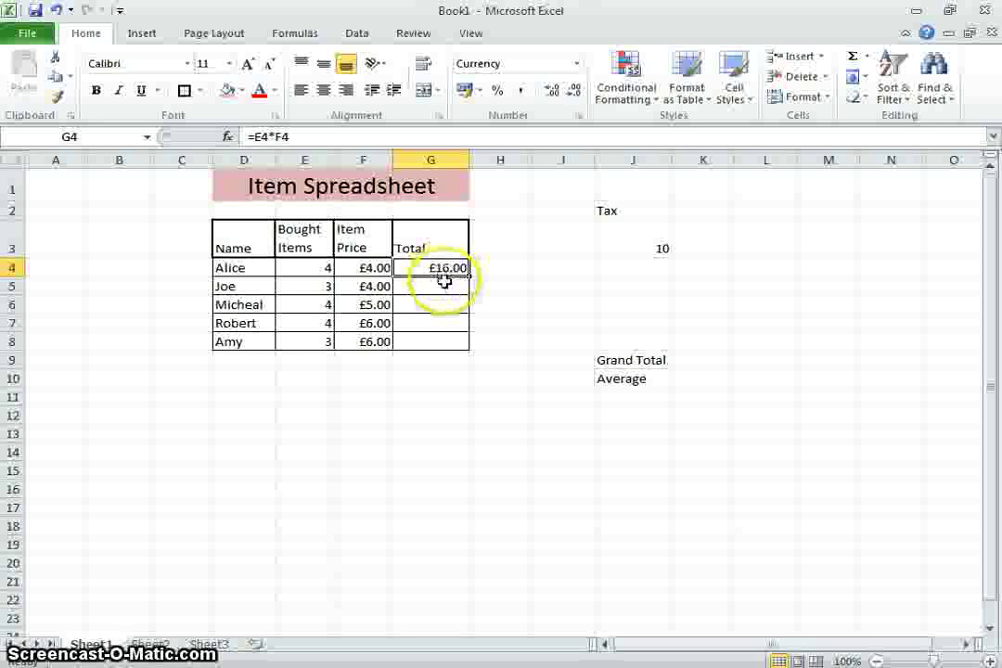
Step: Enter the formula =E5*F5 in Total cell G5
click(443, 290)
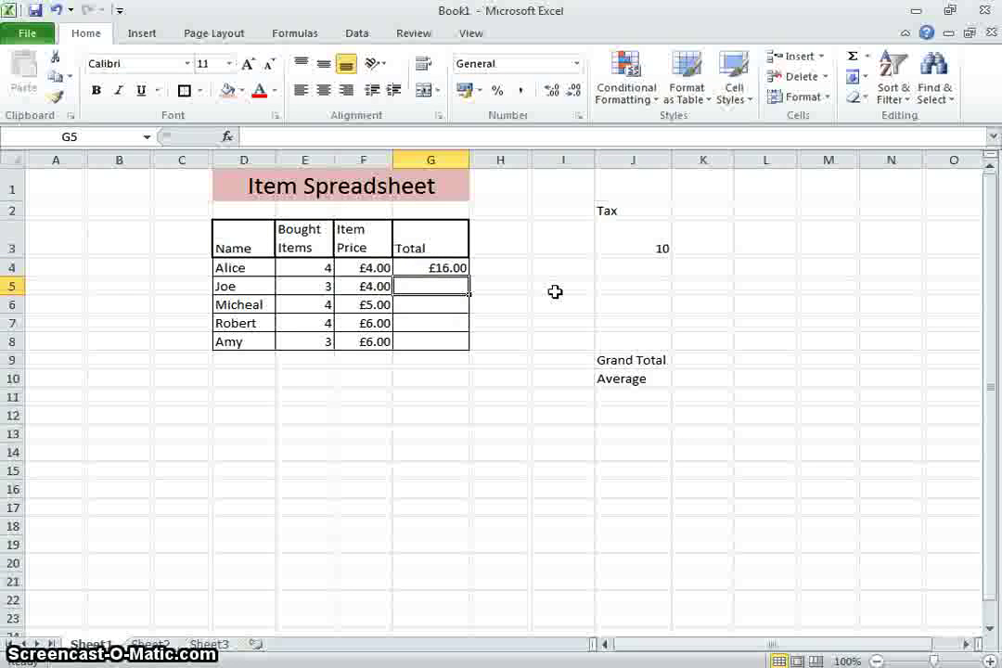
text(=)
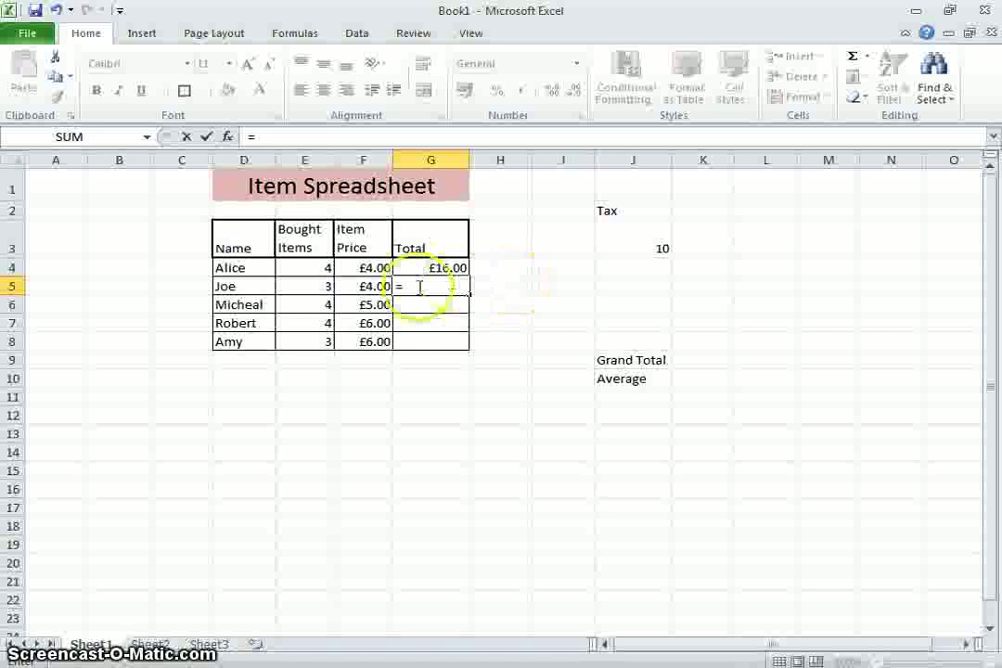
click(301, 289)
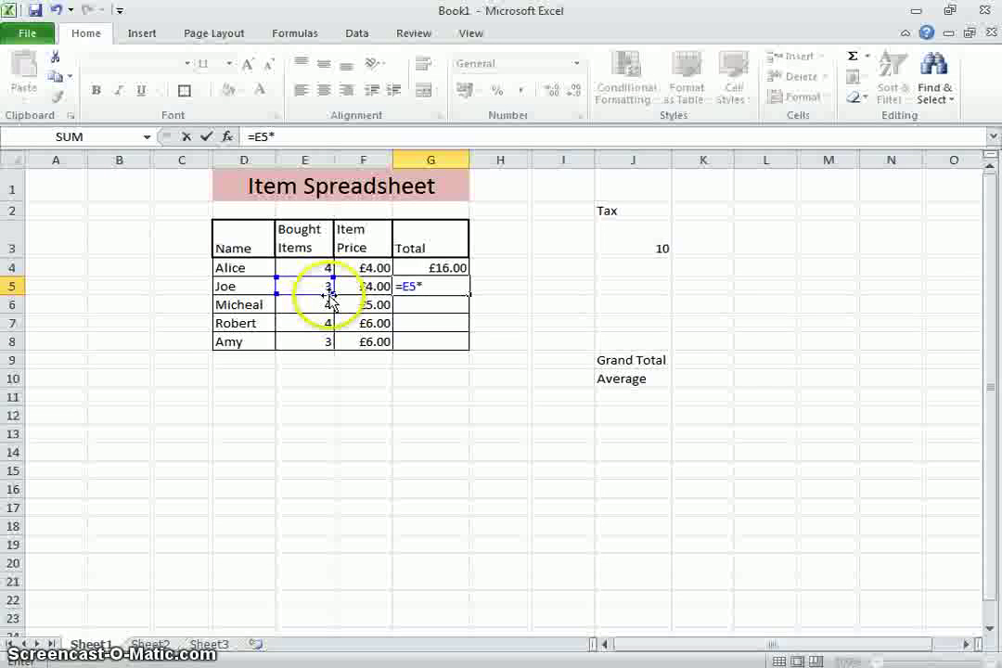
click(364, 287)
key(Return)
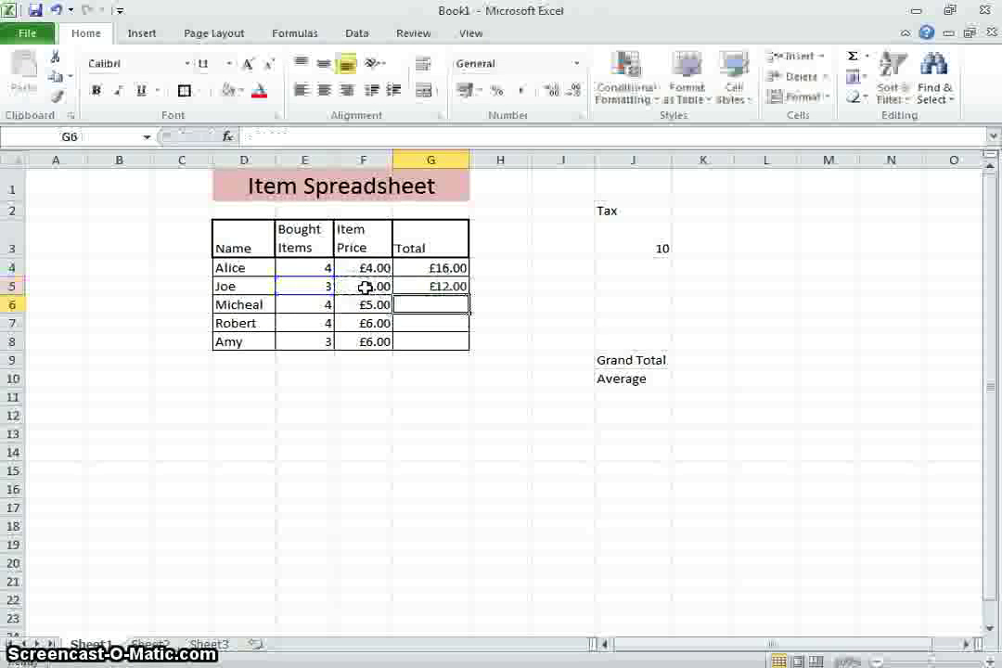
Step: Delete the formula from Total cell G5
click(434, 308)
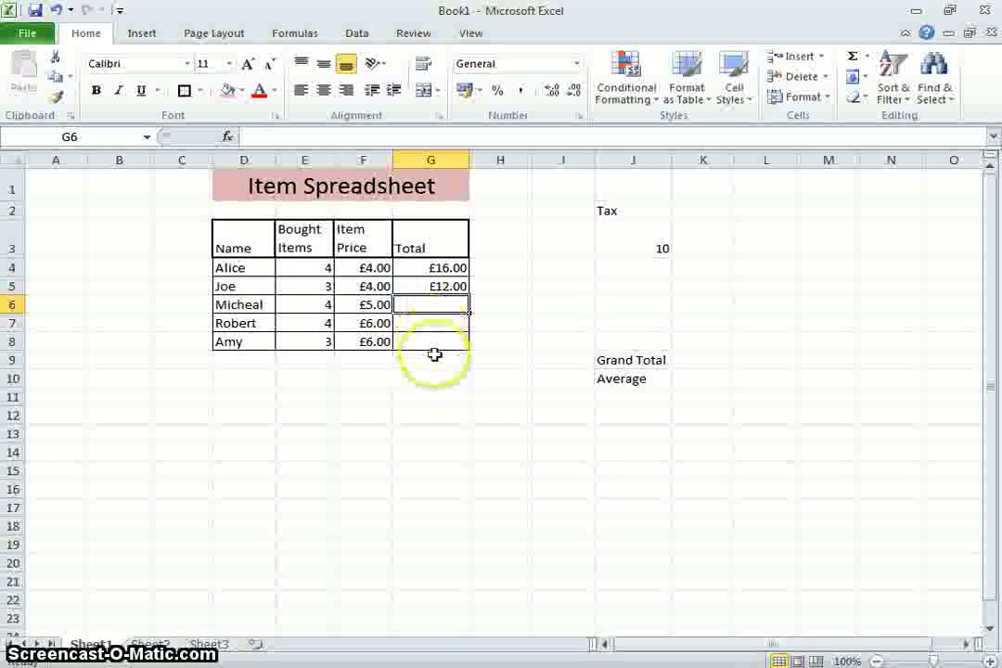
click(451, 287)
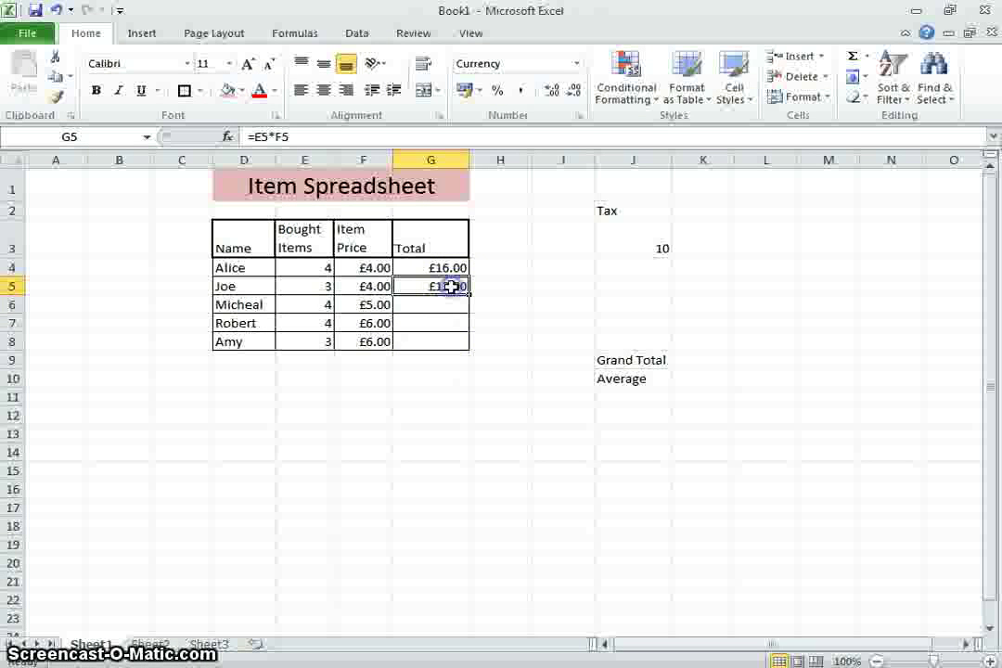
key(Delete)
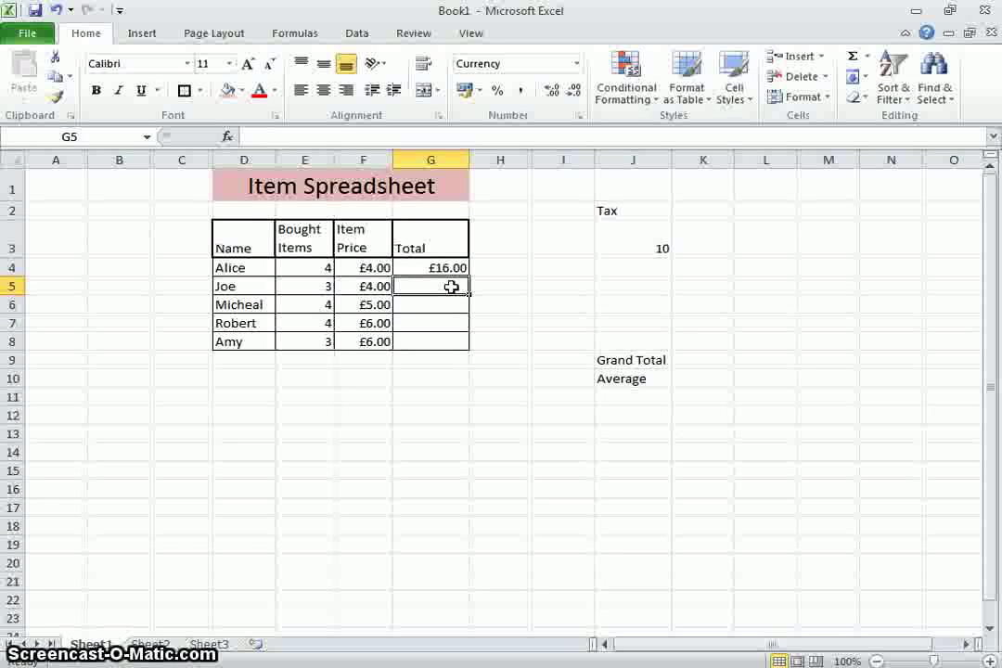
Step: Fill the multiplication formula from Total cell G4 down through G8
click(451, 263)
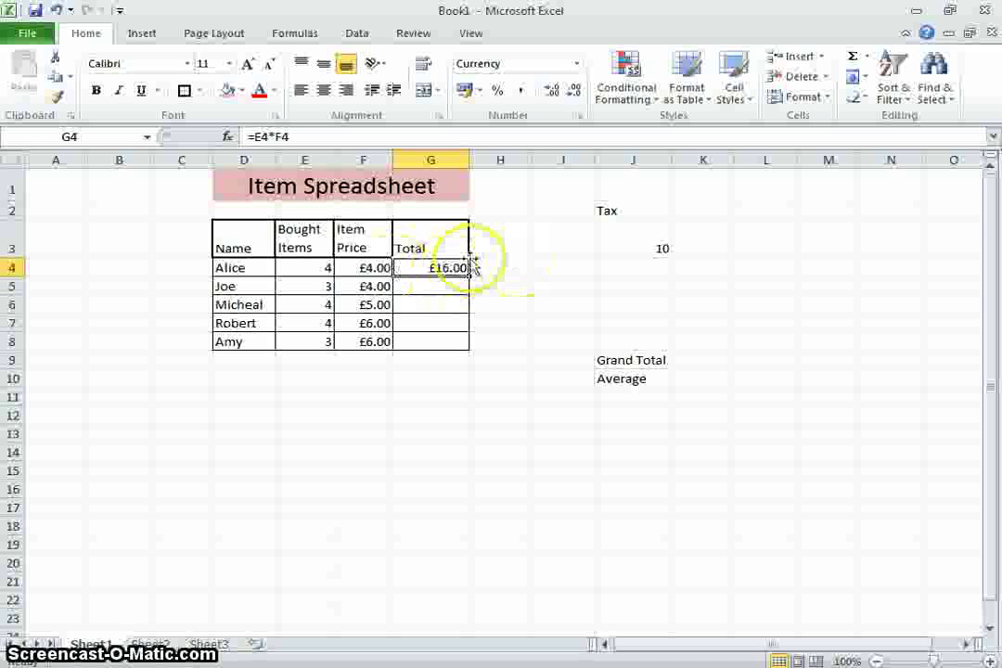
click(447, 268)
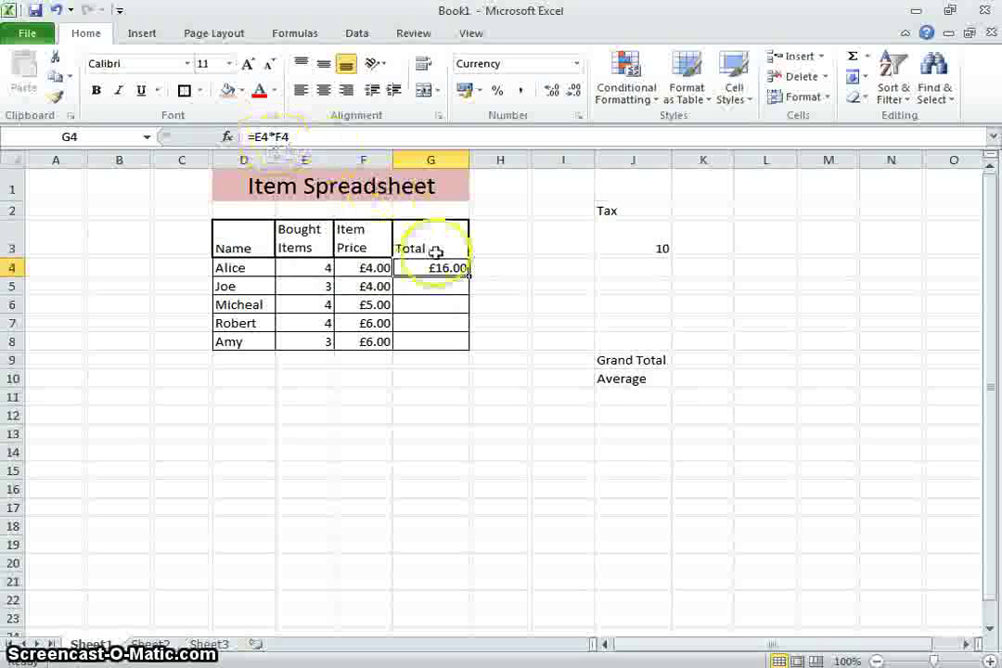
drag(471, 274, 464, 347)
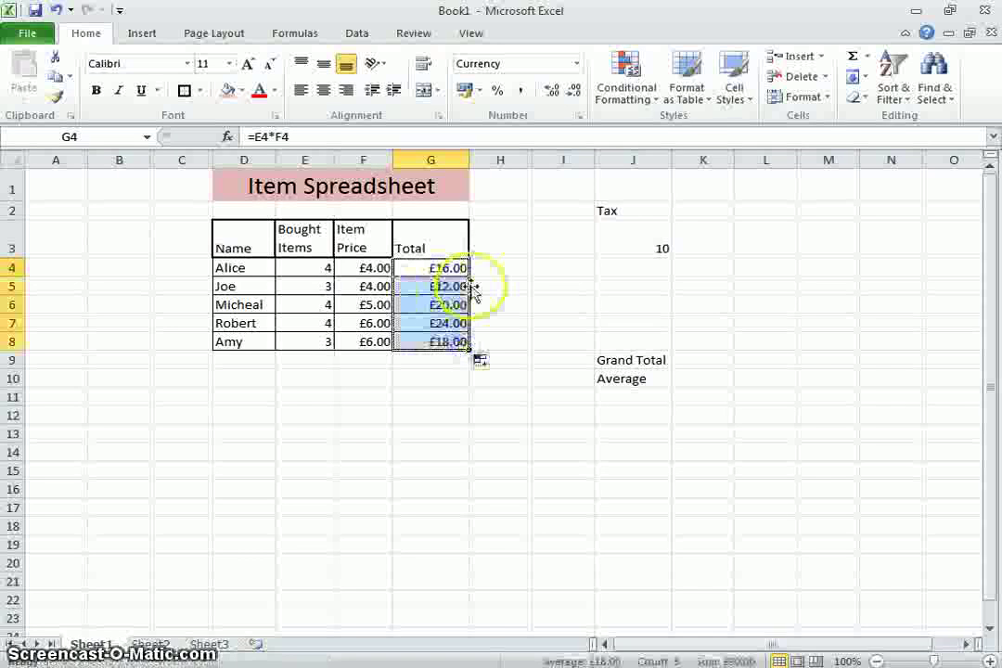
Step: Examine the formulas in the Total column cells to compare their row references
click(447, 287)
key(Down)
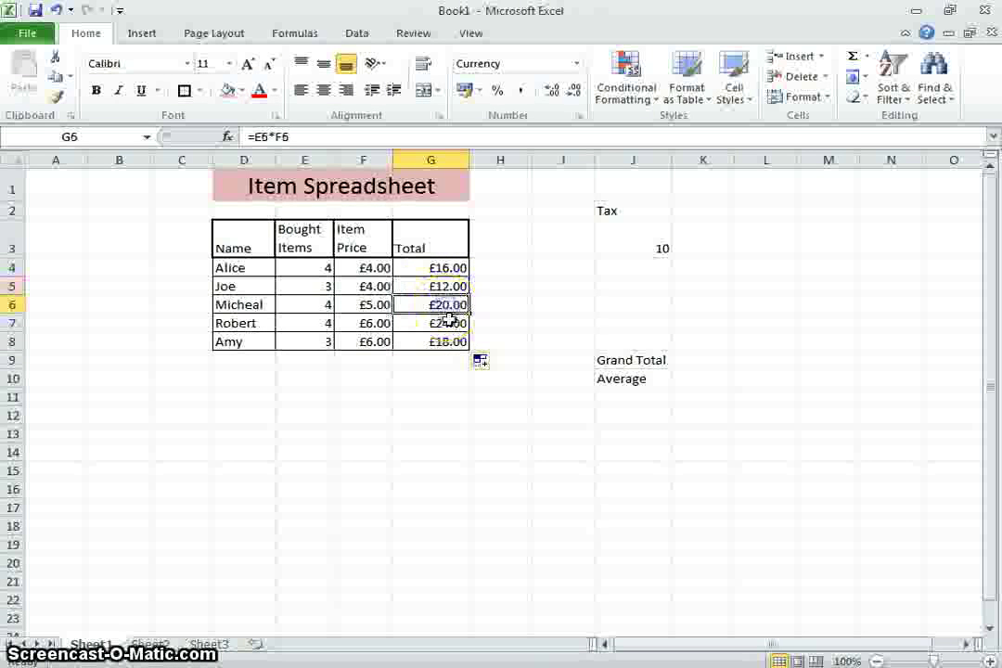
key(Down)
key(Down)
click(451, 268)
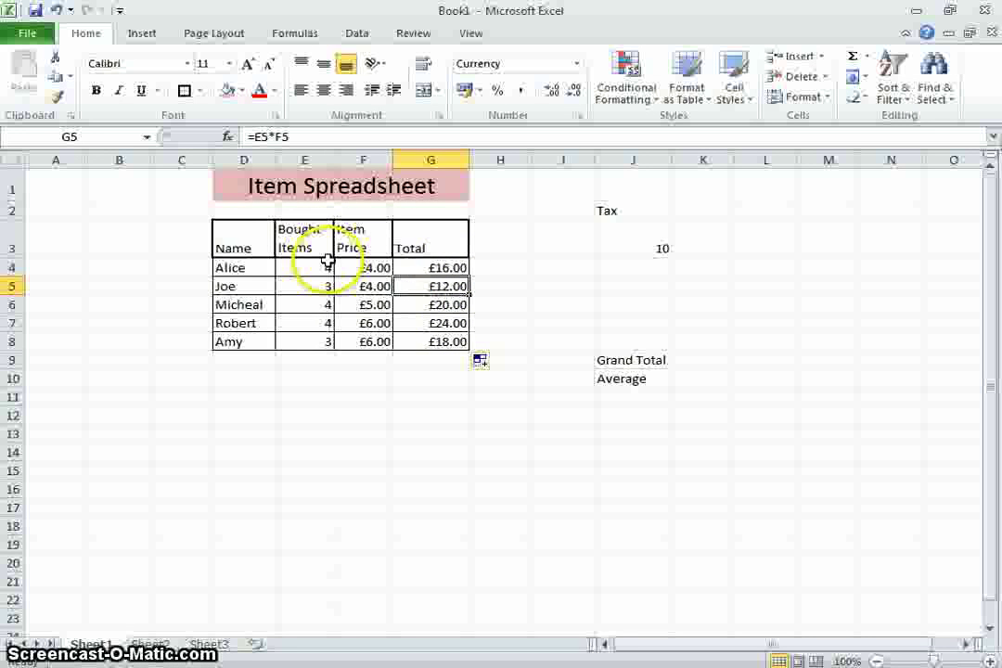
click(437, 268)
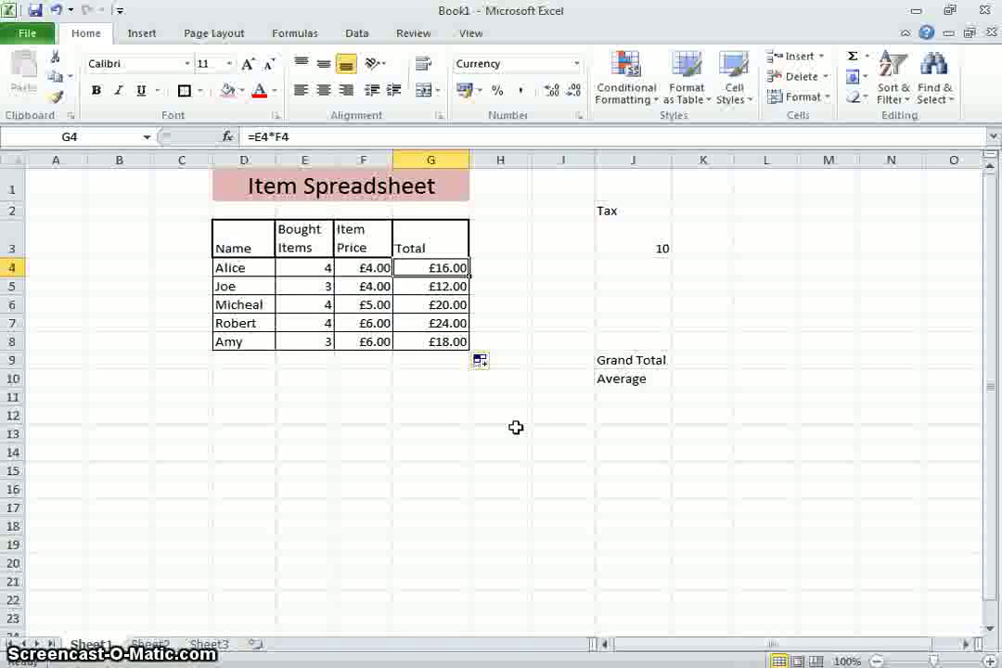
click(866, 61)
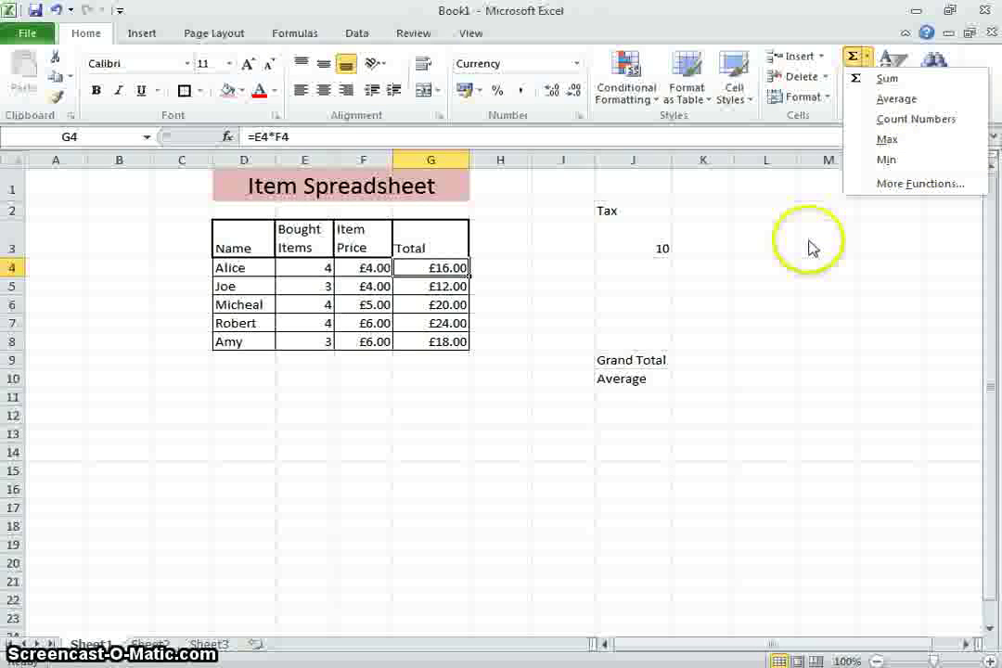
click(687, 363)
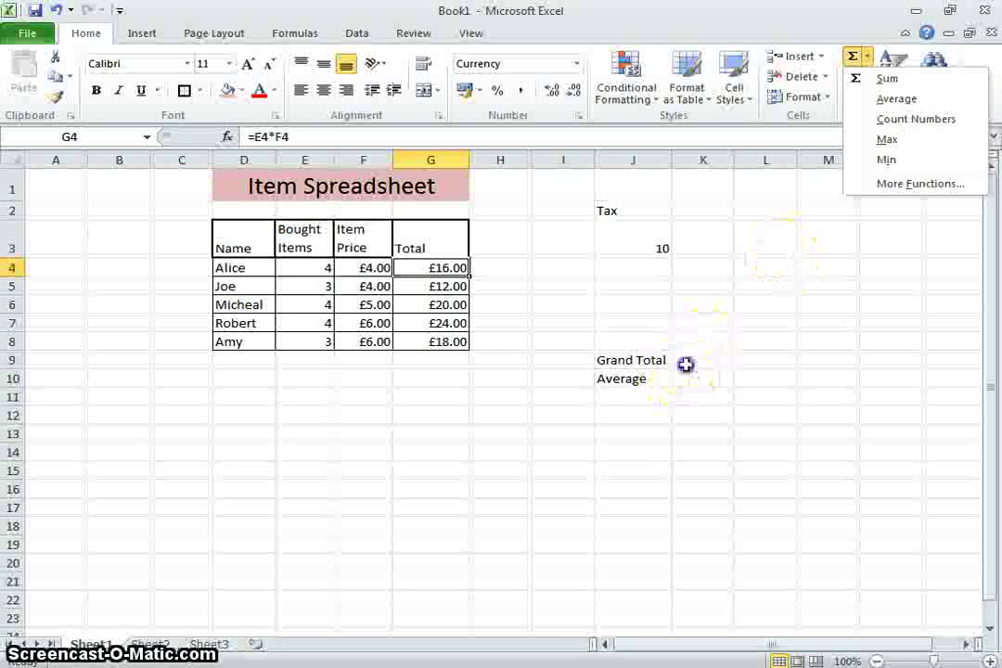
click(695, 359)
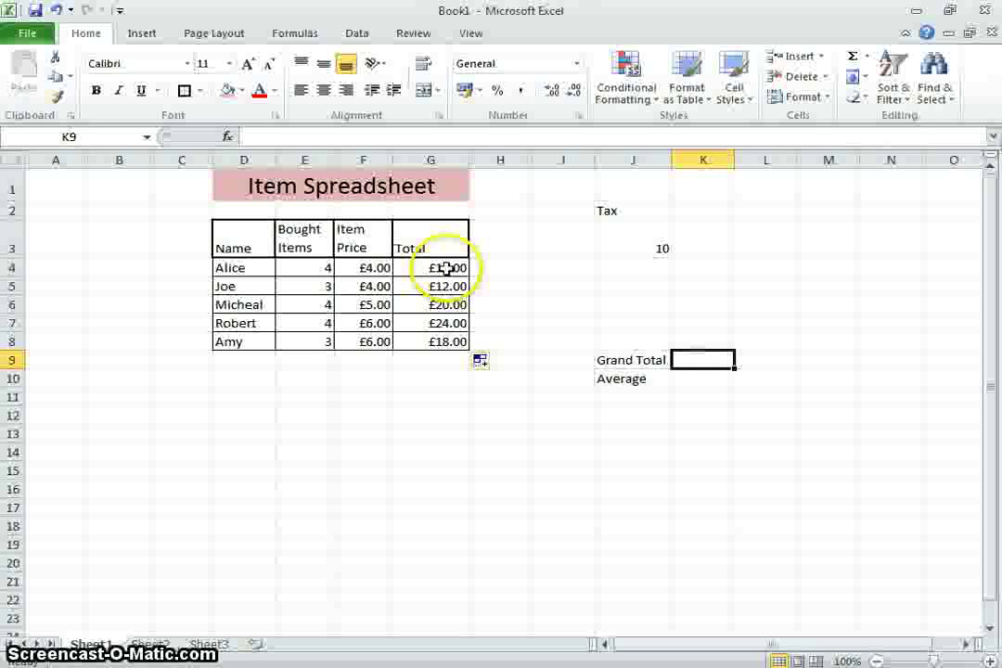
drag(446, 268, 443, 335)
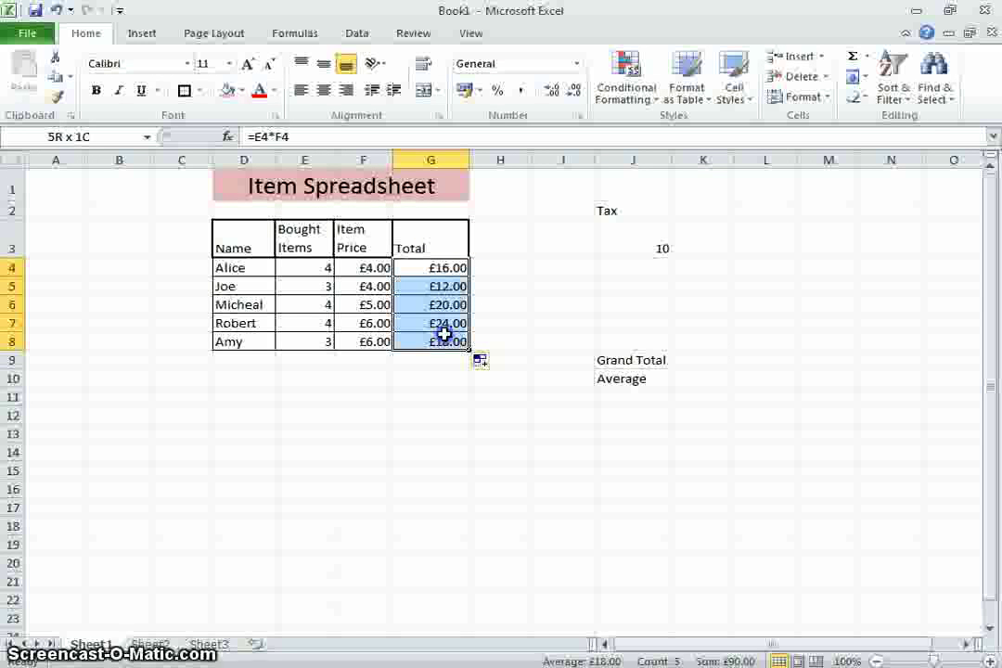
Step: Enter the addition formula =G4+G5+G6 in Grand Total cell K9
click(703, 363)
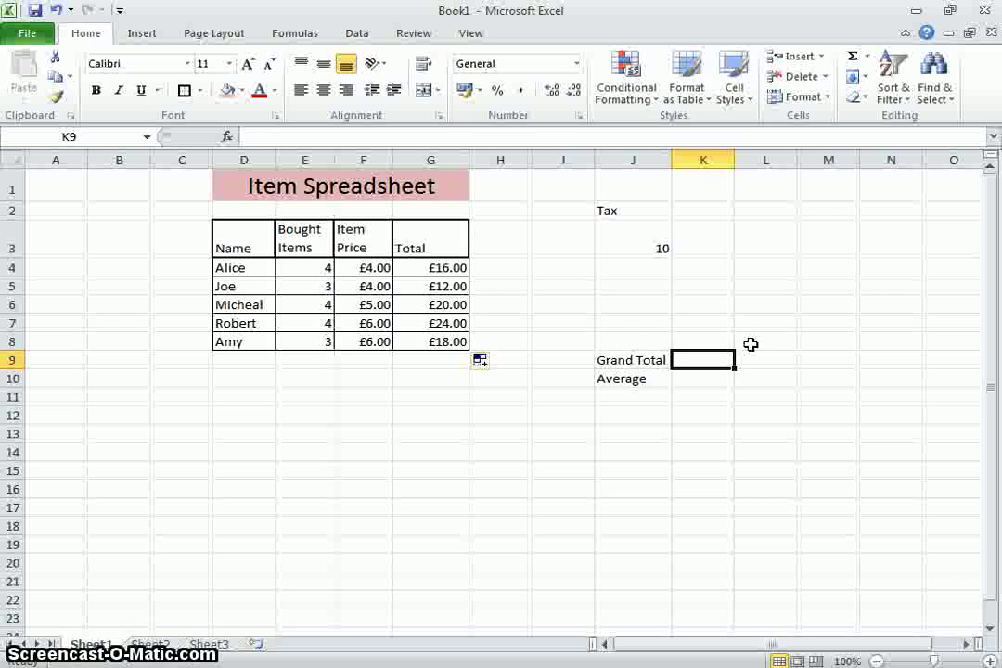
text(=)
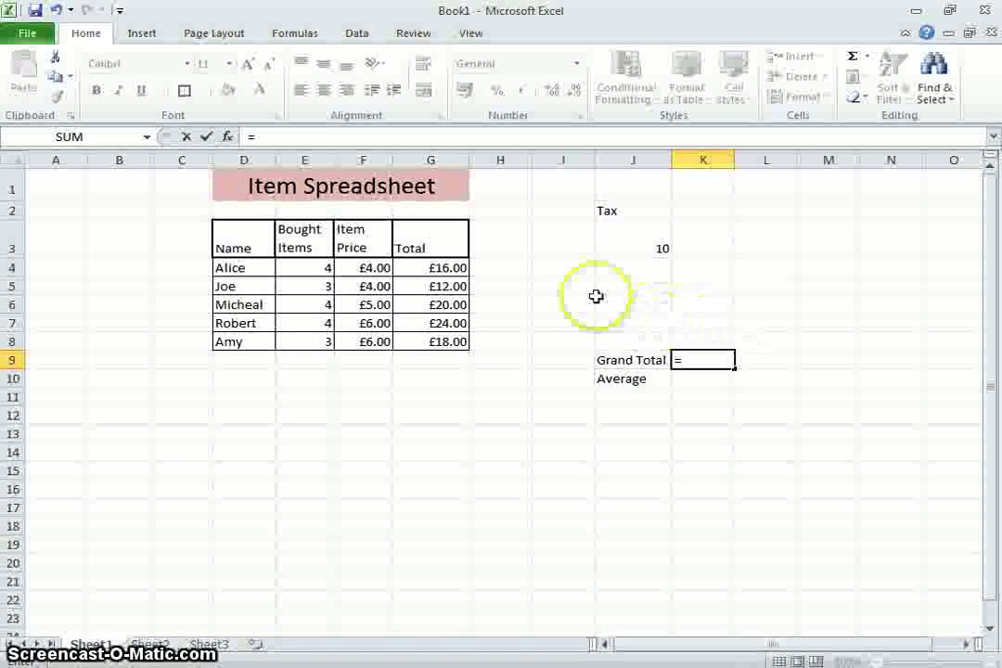
click(424, 269)
text(+)
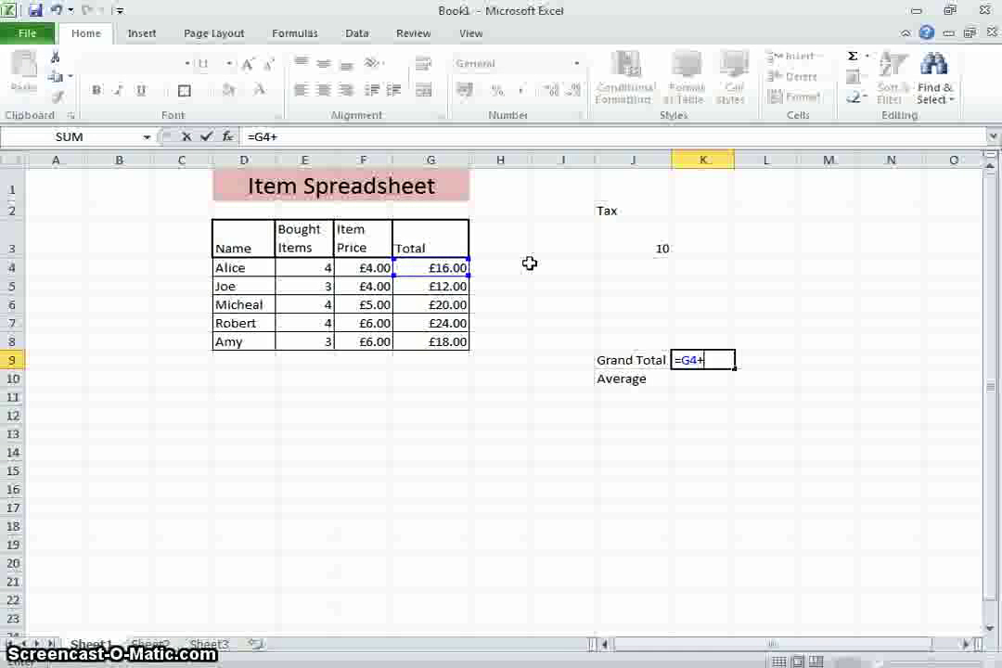
click(459, 283)
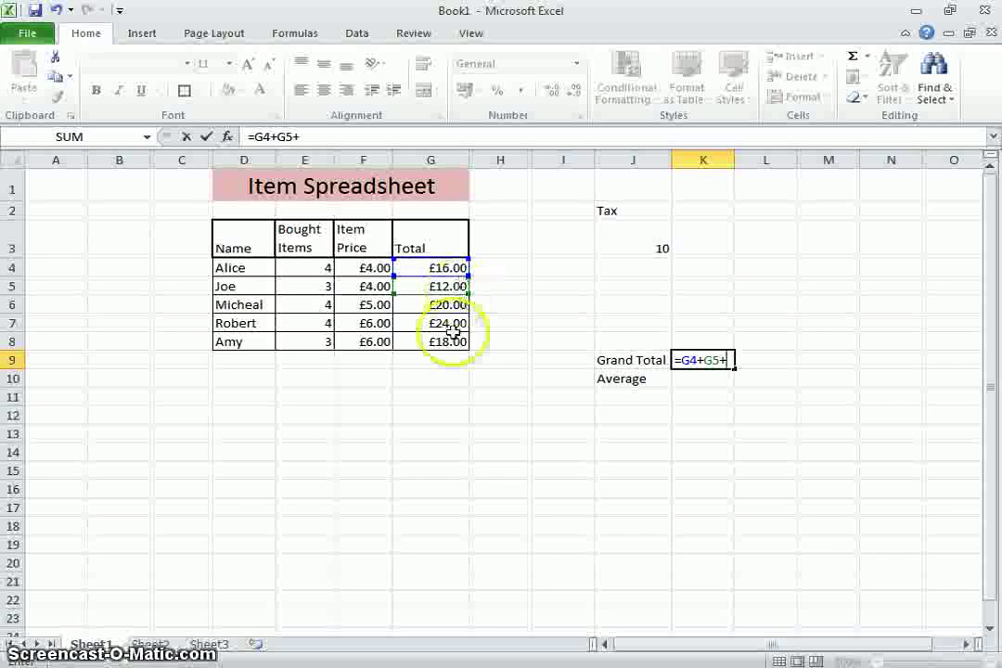
click(460, 308)
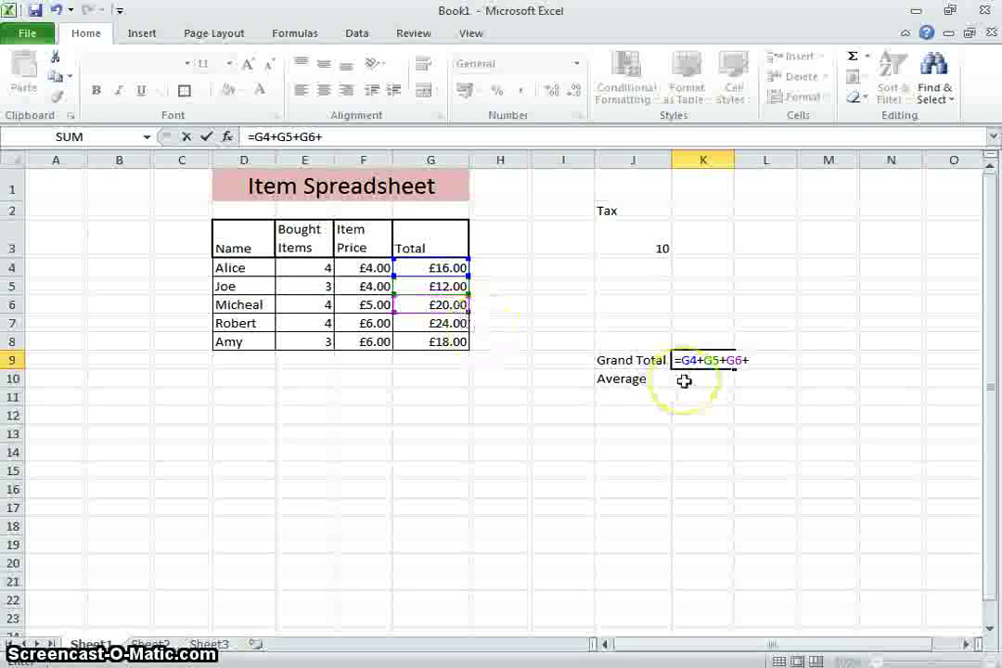
key(BackSpace)
key(Return)
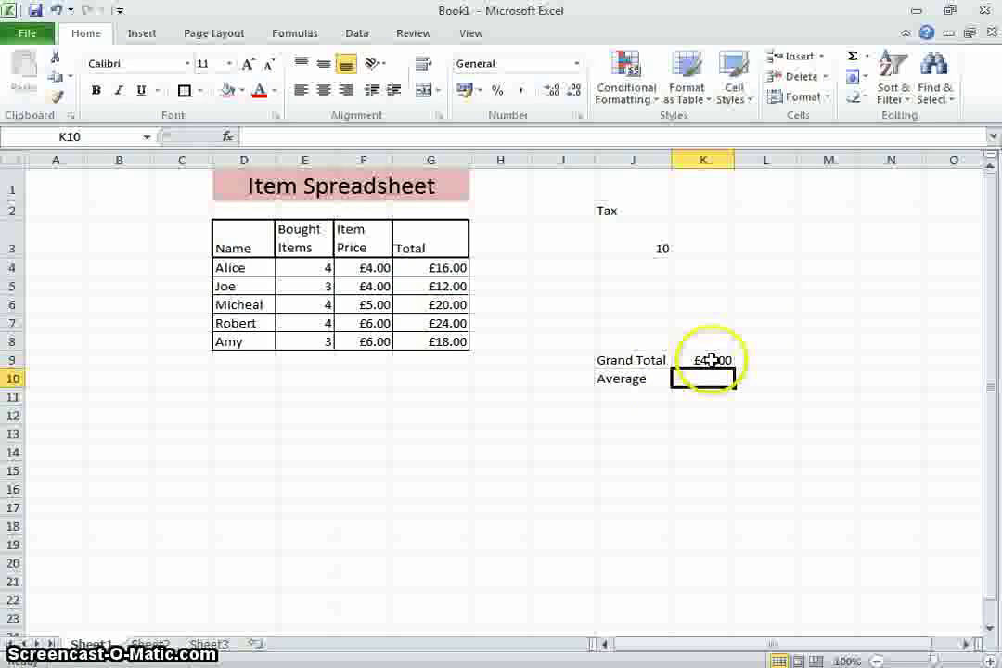
Step: Delete the addition formula from Grand Total cell K9
click(709, 364)
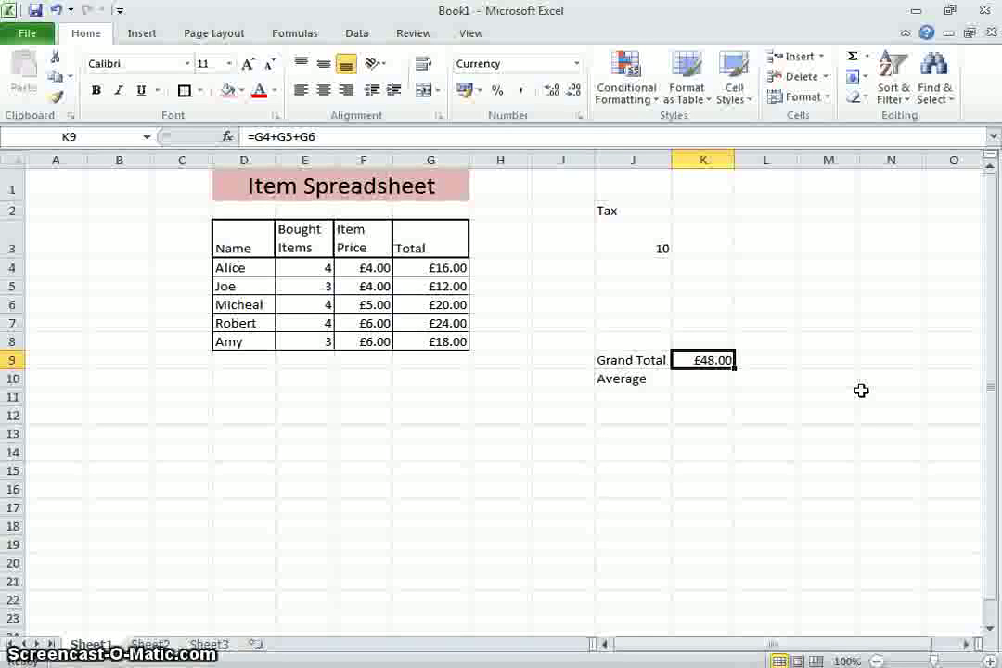
key(Delete)
click(759, 392)
Step: Insert the Sum function in Grand Total cell K9 over the Total column range, as =SUM(G4:G8)
click(711, 360)
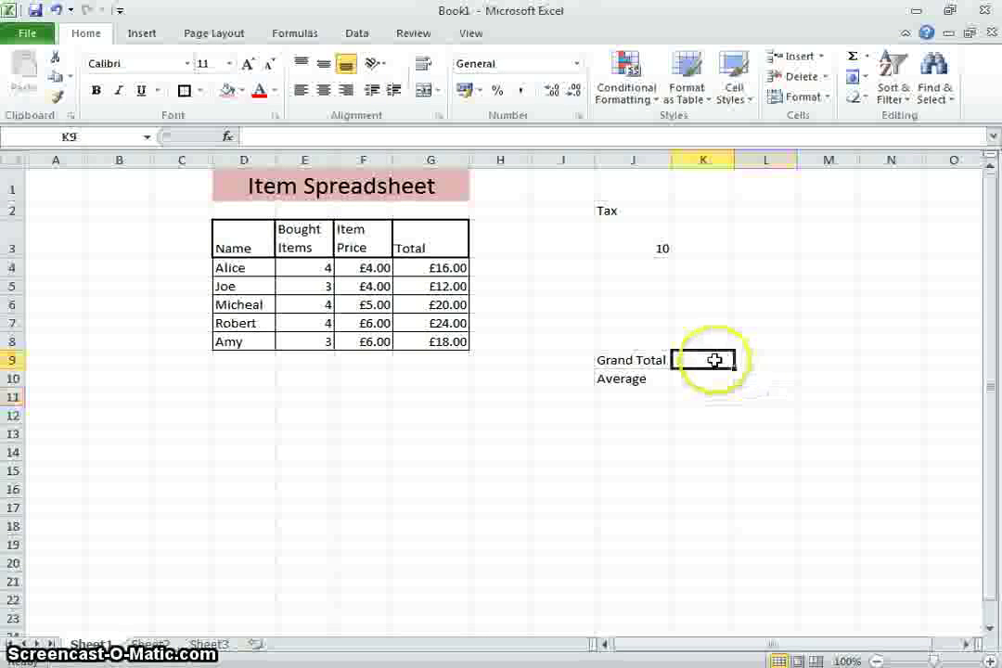
click(867, 56)
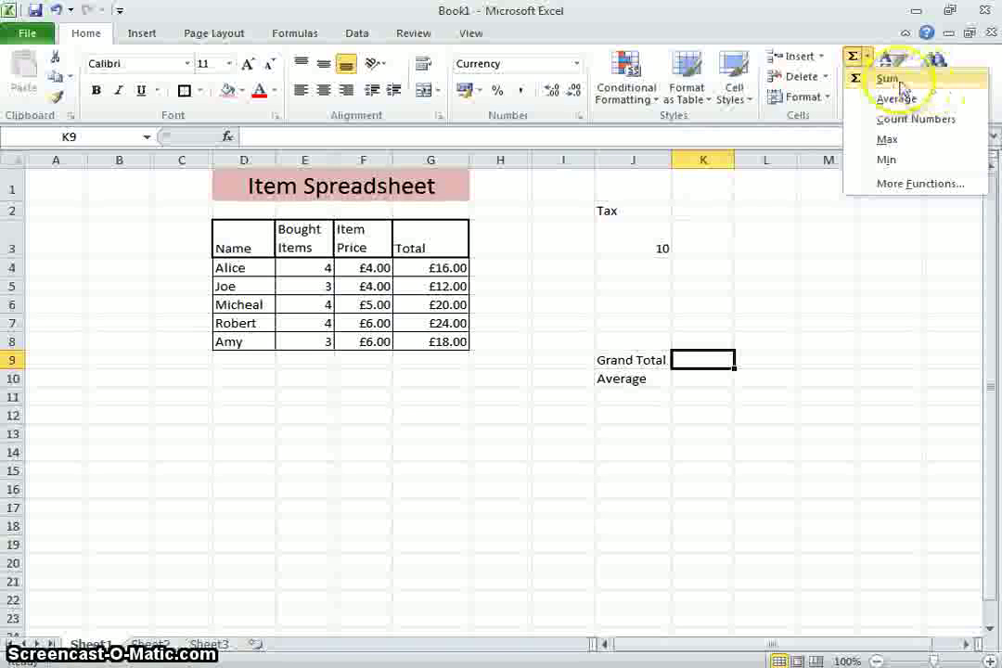
click(898, 81)
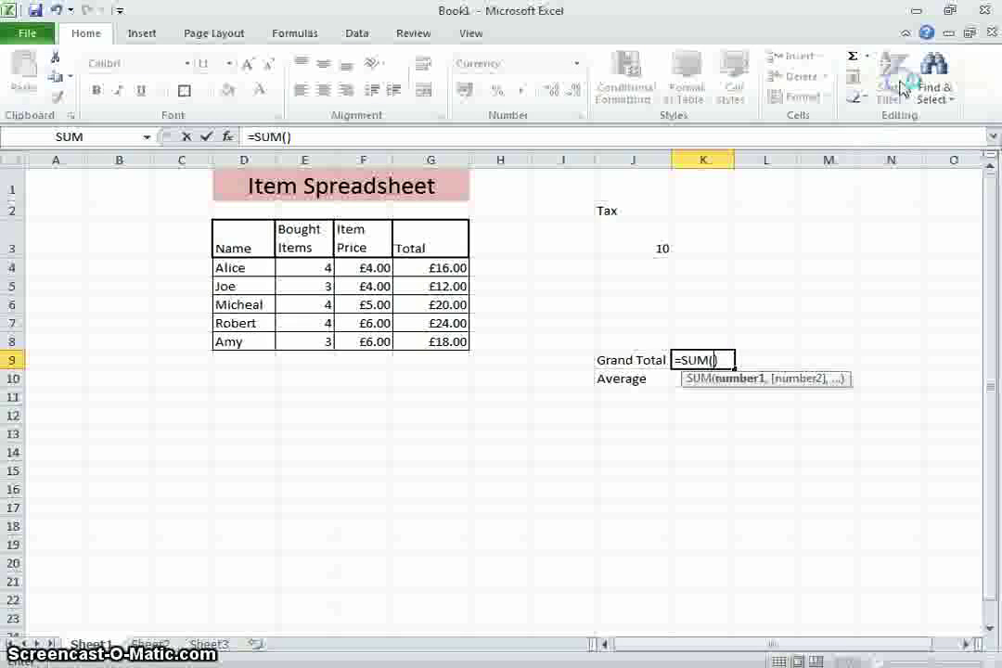
click(721, 359)
drag(721, 360, 681, 360)
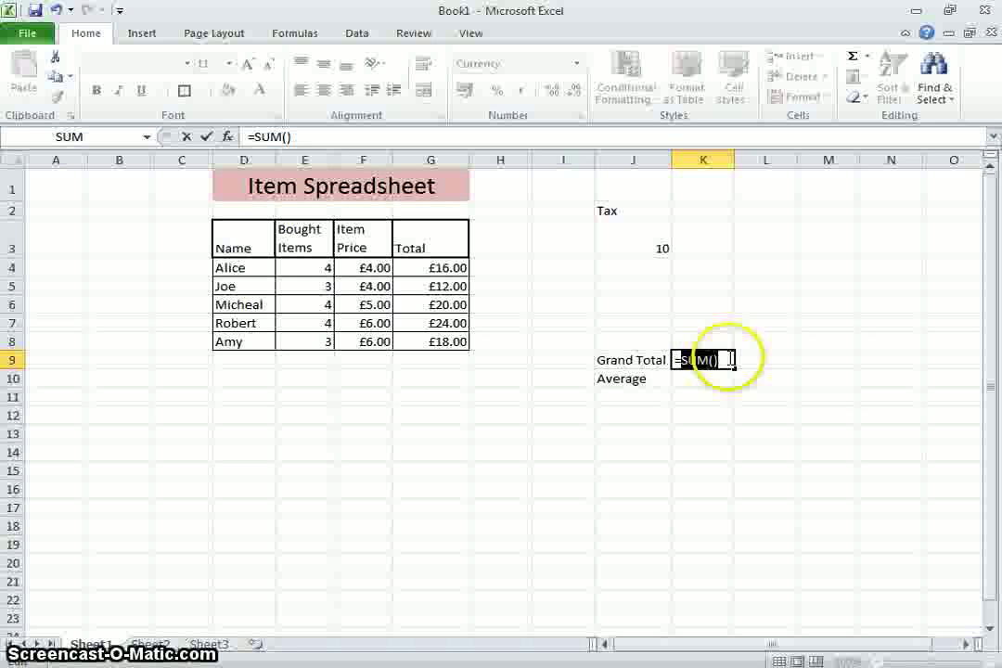
click(705, 359)
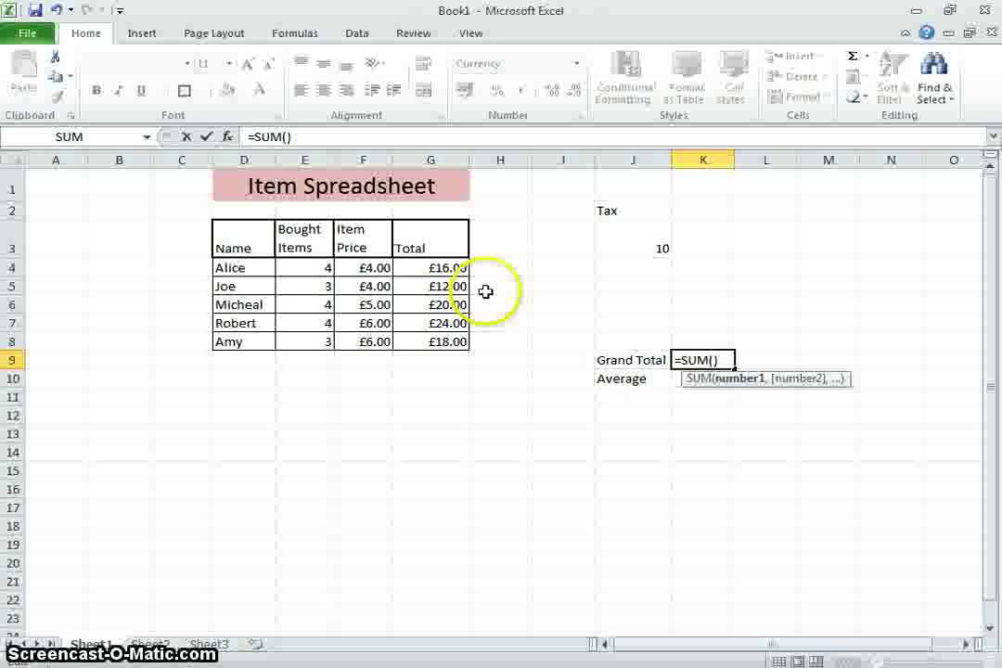
click(439, 267)
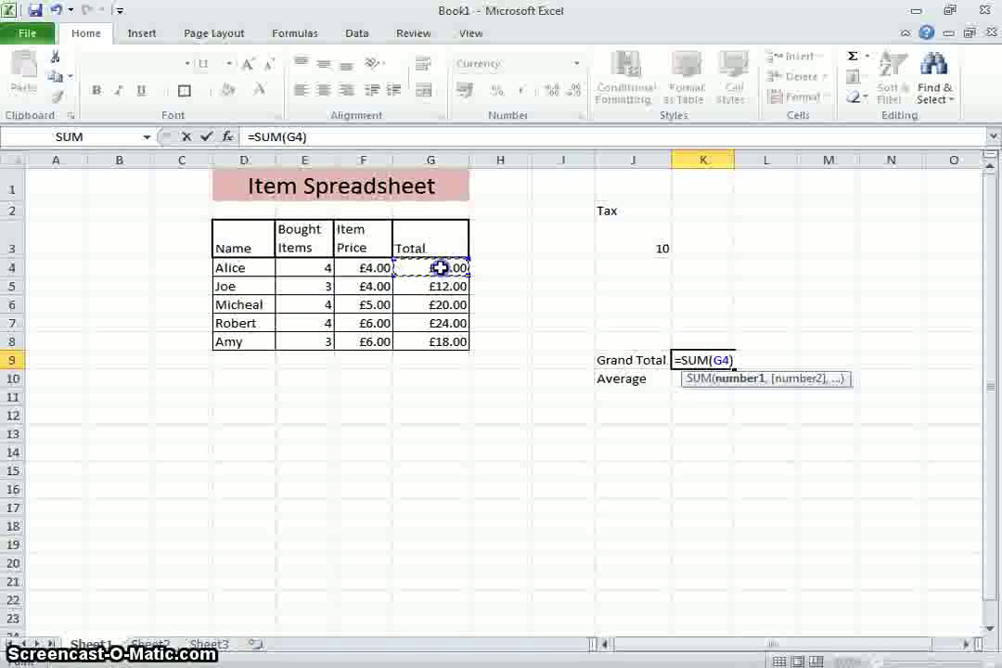
drag(443, 293, 446, 344)
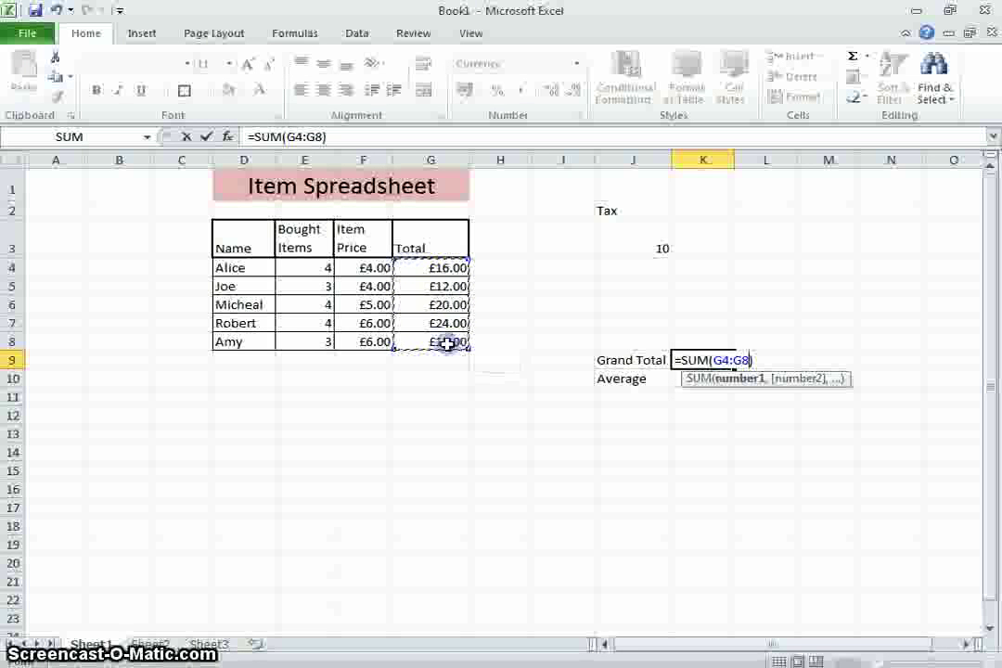
drag(436, 293, 446, 341)
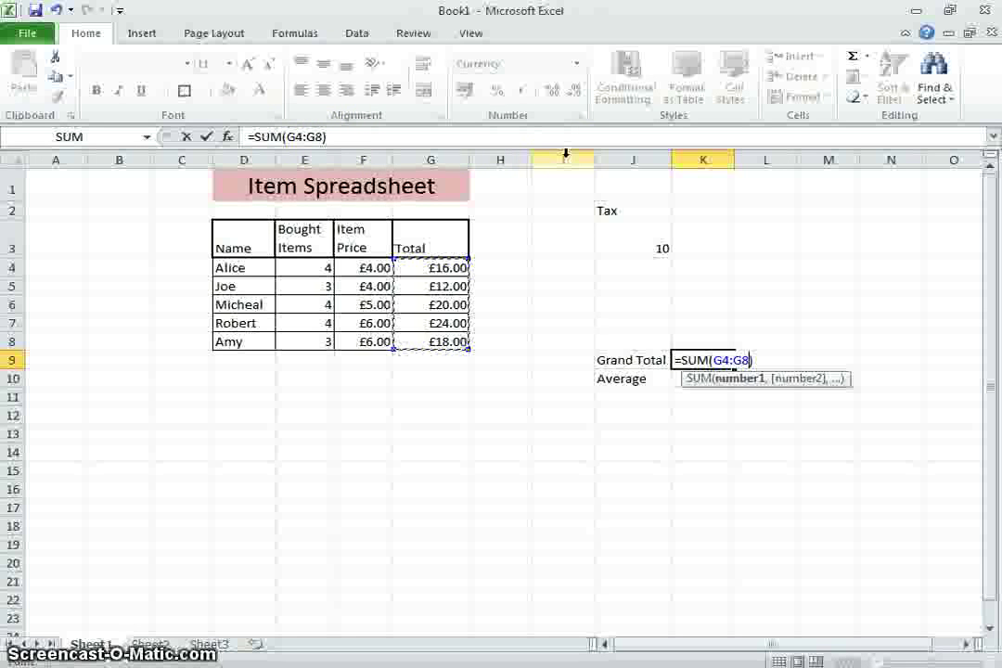
key(Return)
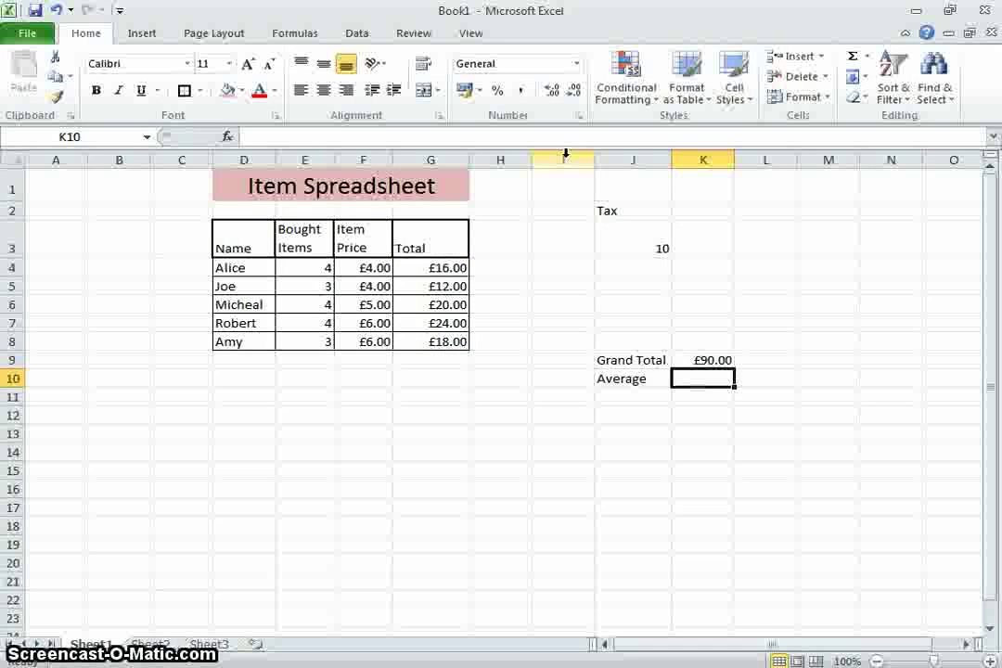
Step: Insert the Average function in cell K10 over the Total column range, as =AVERAGE(G4:G8)
click(721, 377)
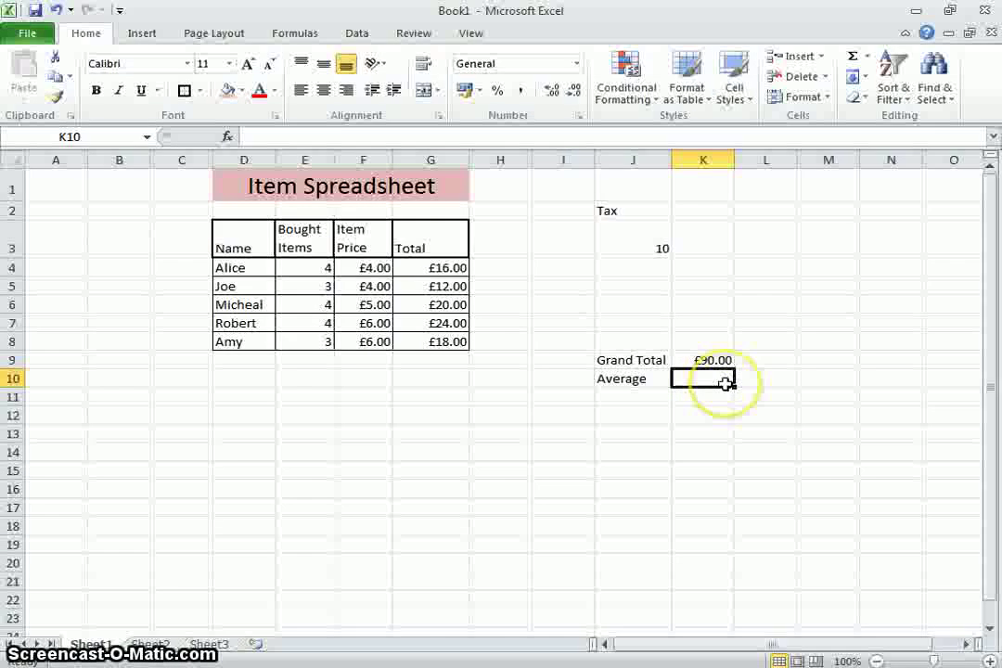
click(869, 57)
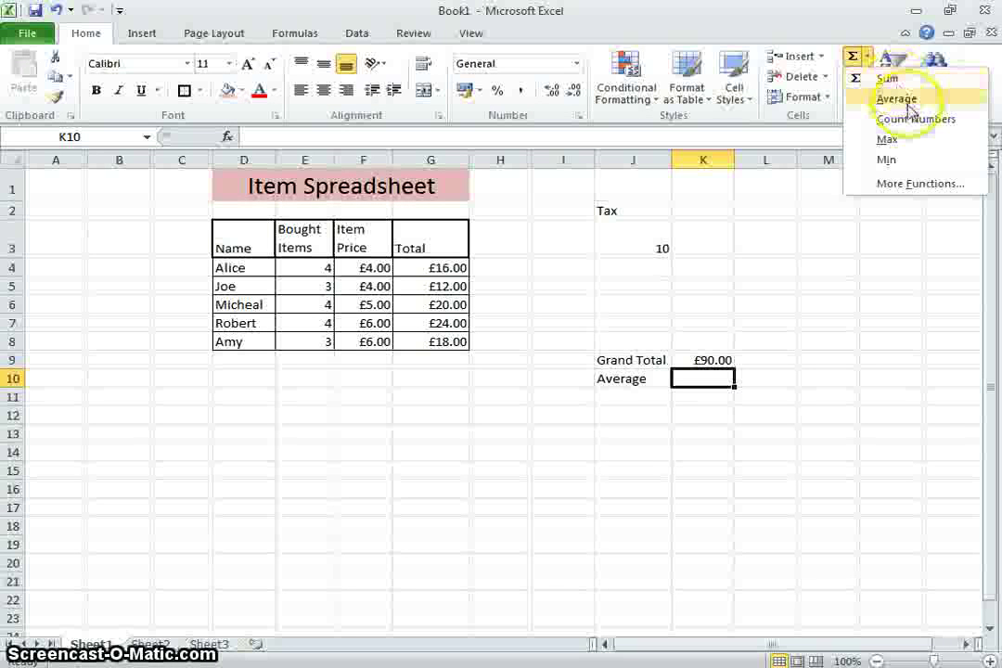
click(896, 98)
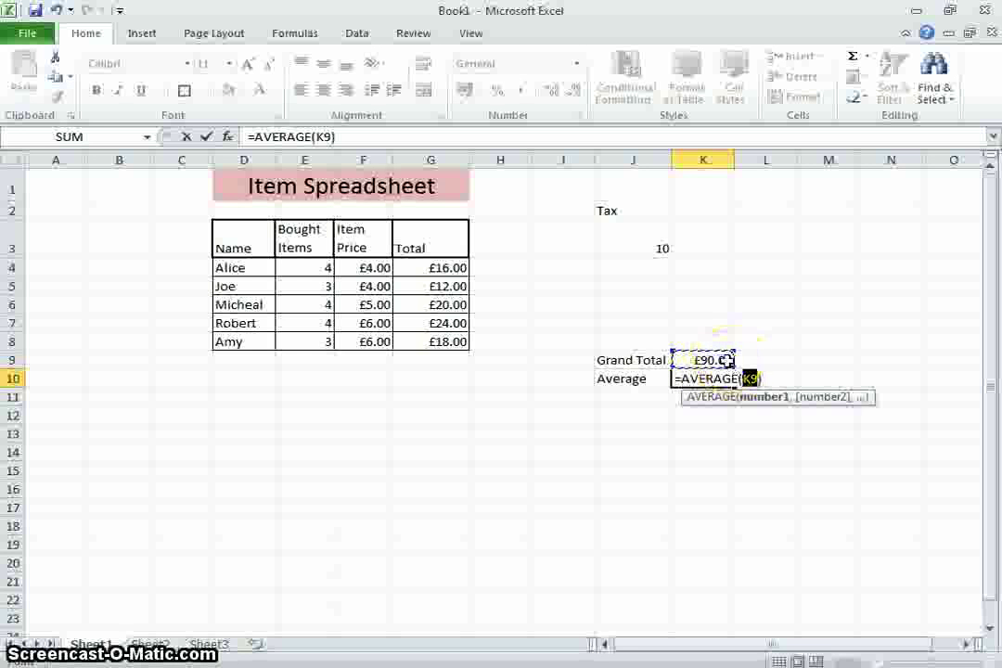
click(733, 361)
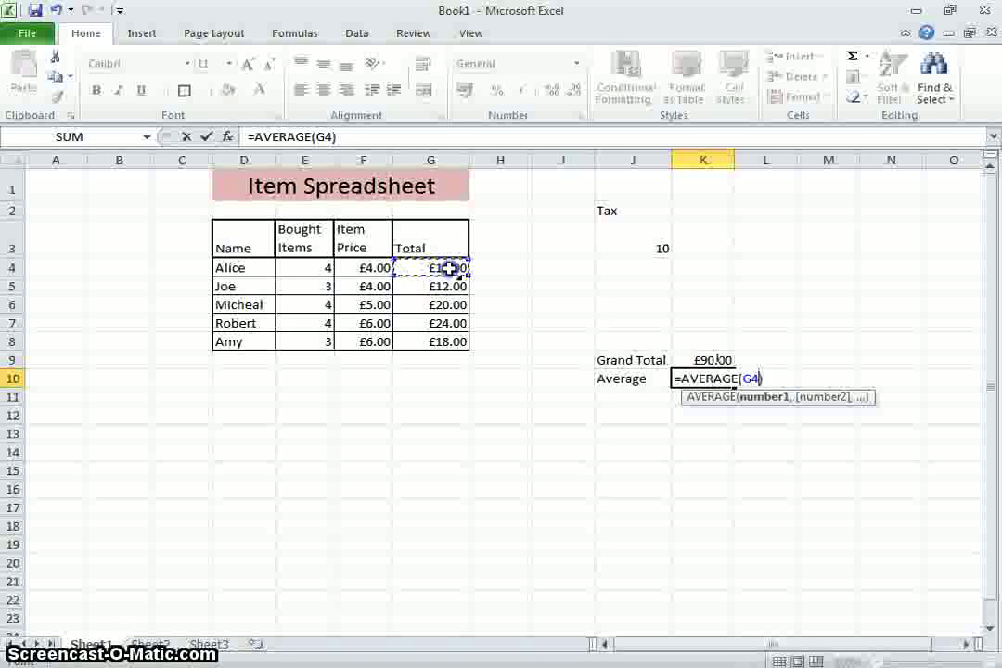
drag(449, 268, 453, 343)
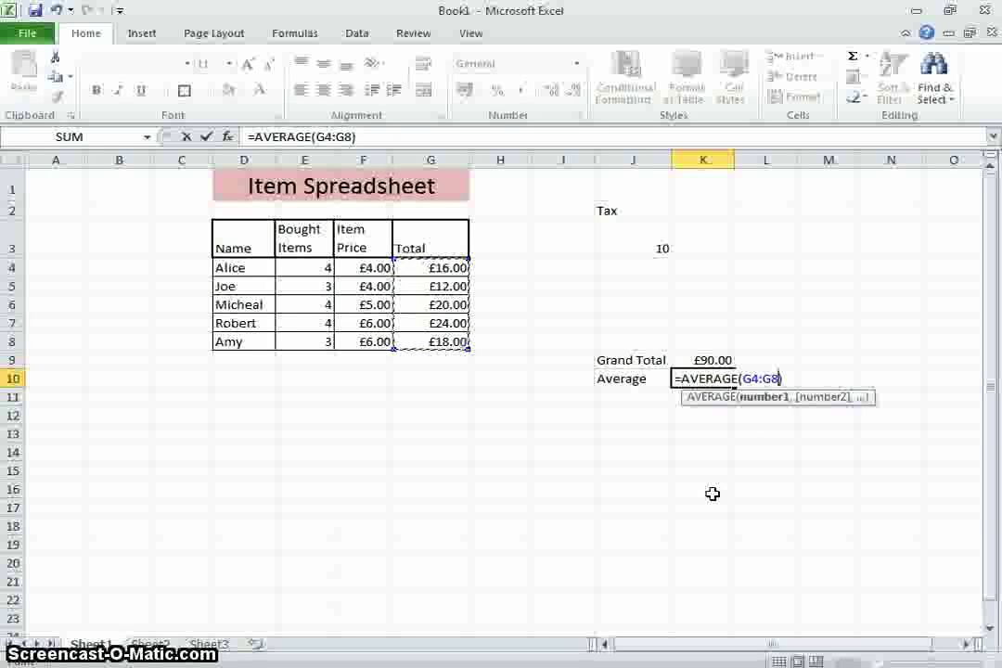
key(Return)
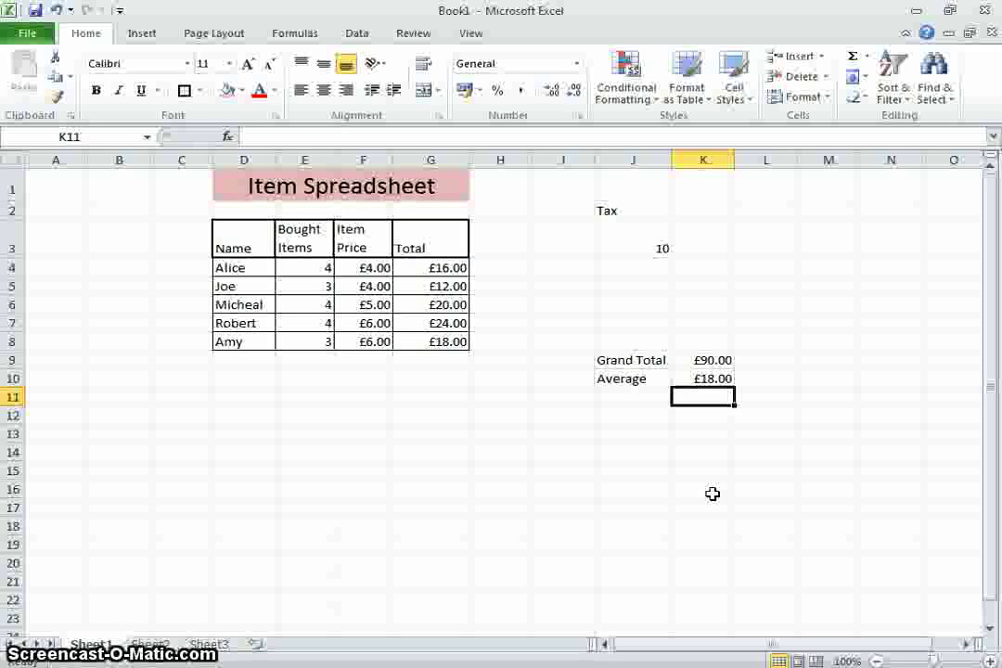